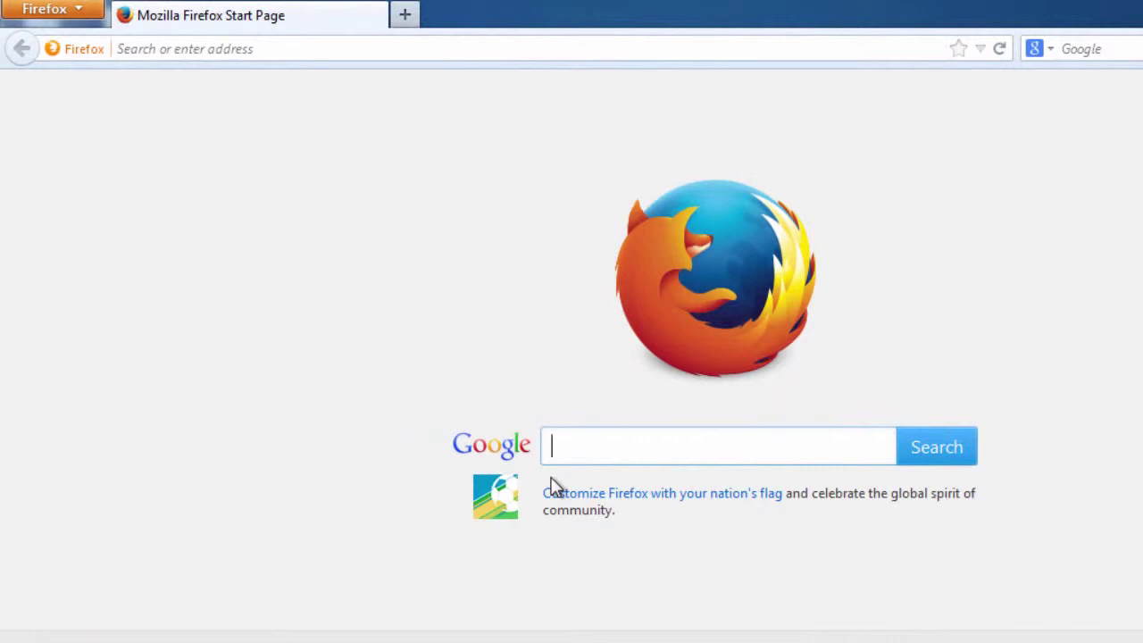
Search Google for 'image too dark' and switch to the image results.
key("Down")
type("image too dark")
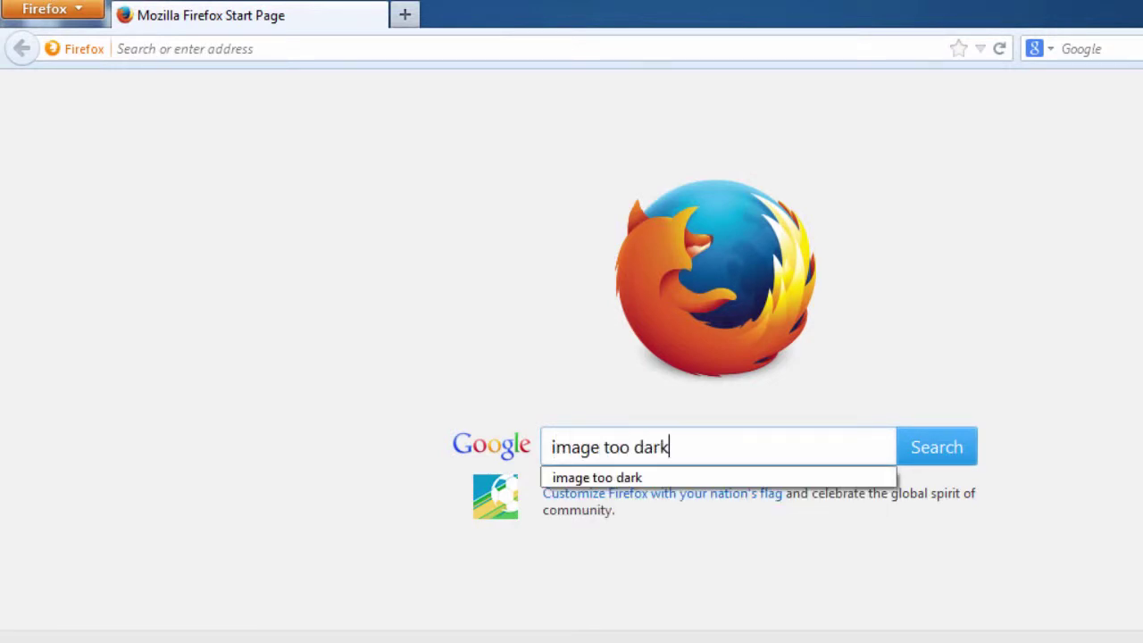
key("Return")
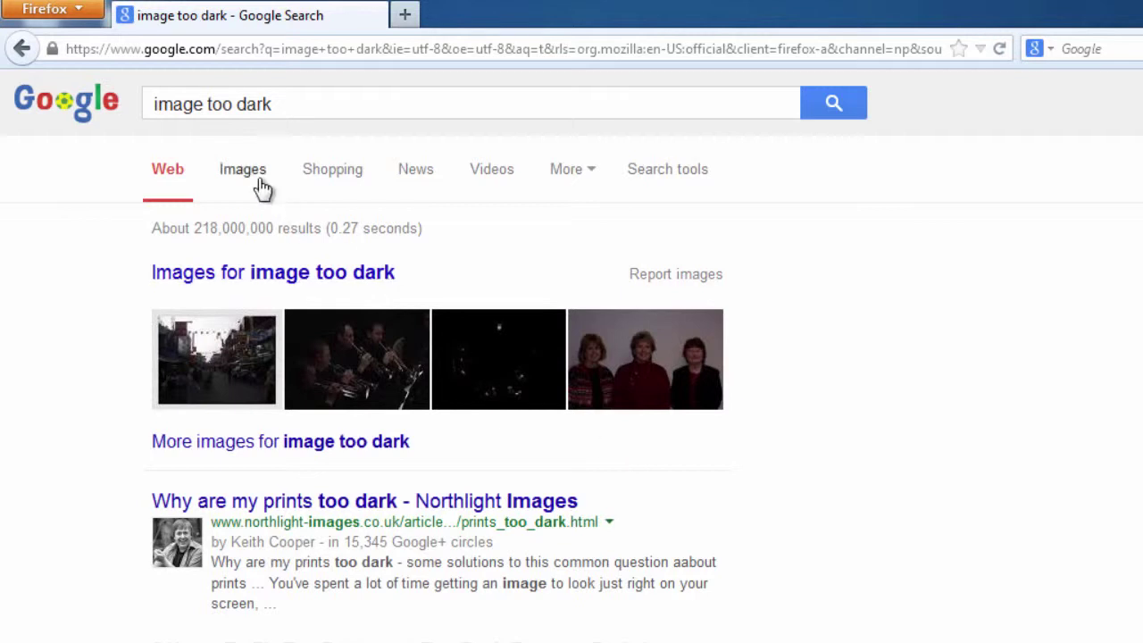
left_click(260, 180)
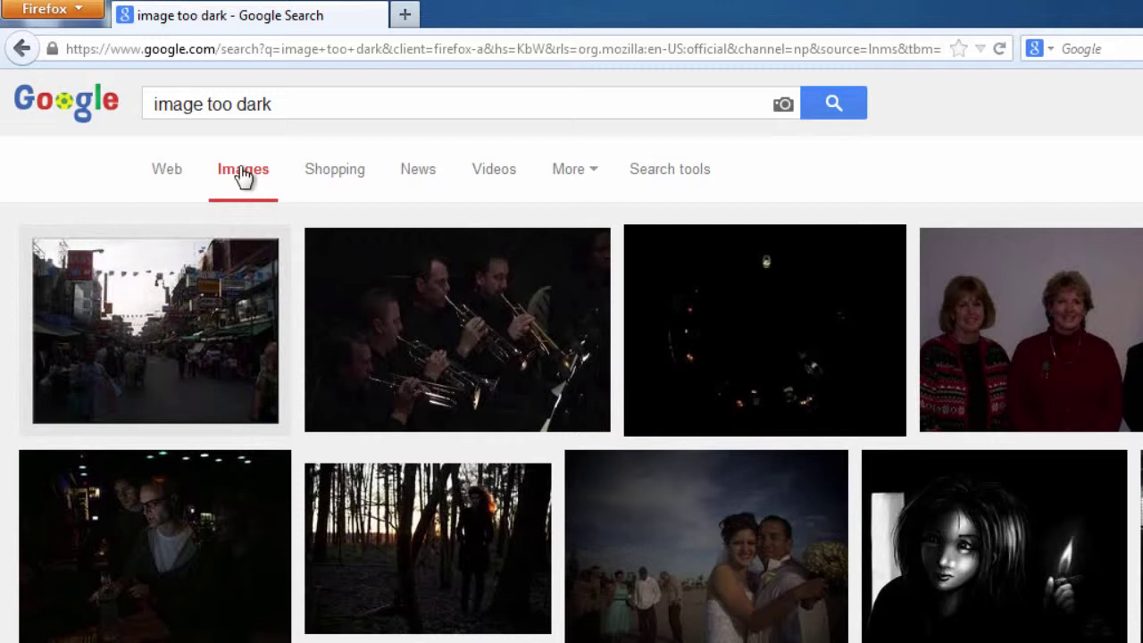
Show the search tools and look at the Usage rights choices without filtering.
left_click(666, 178)
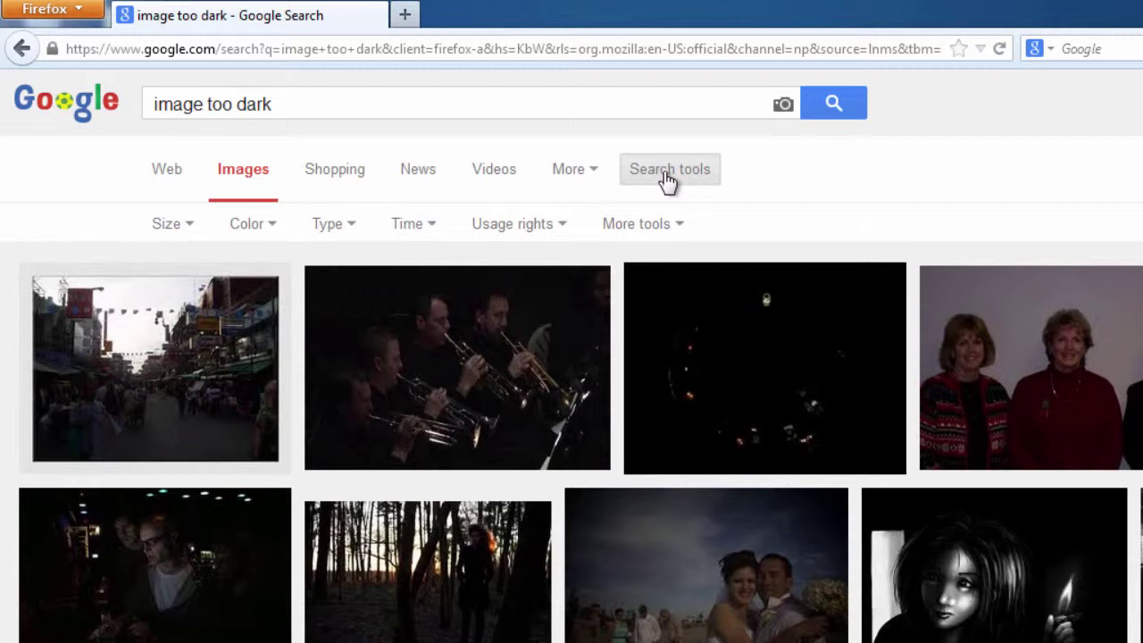
left_click(563, 230)
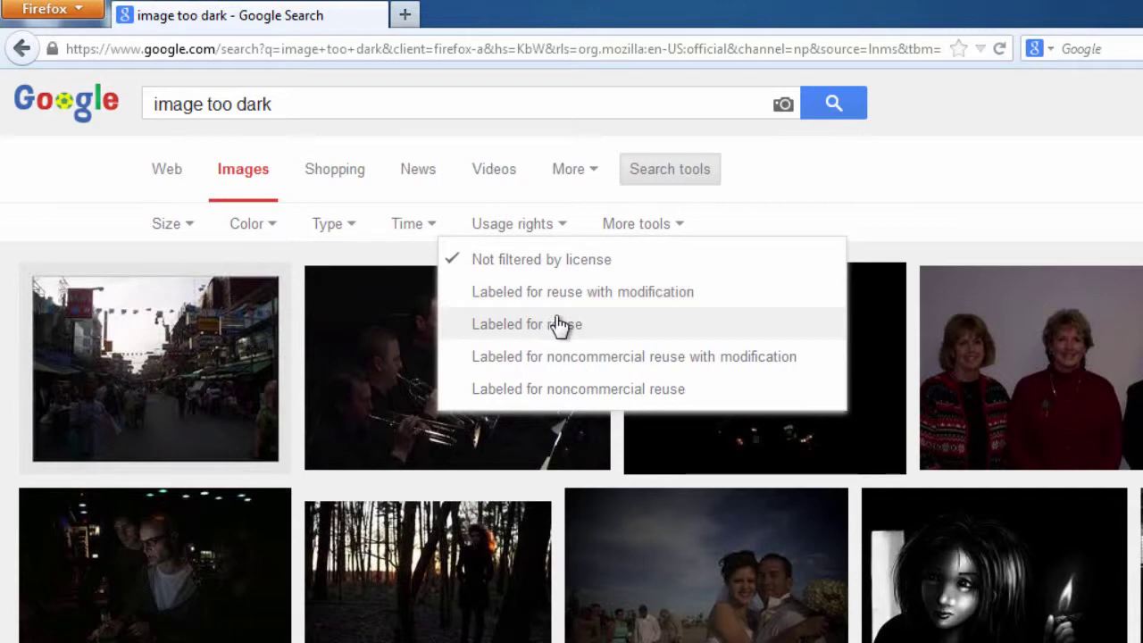
left_click(755, 211)
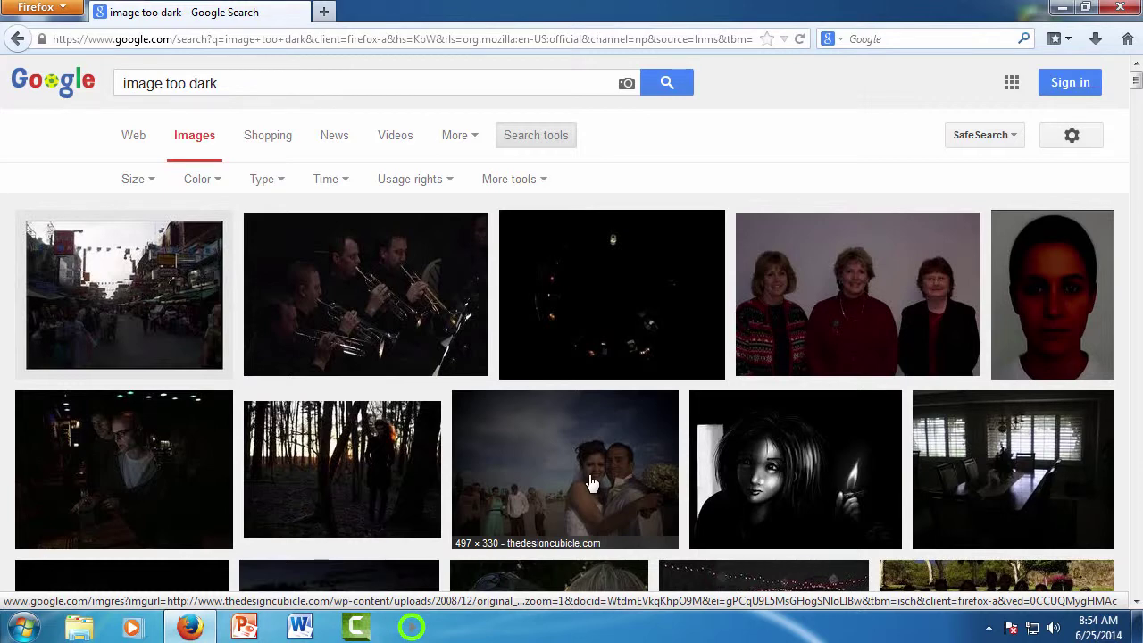
Open the dark beach wedding photo full-size on its own page and copy it.
left_click(590, 483)
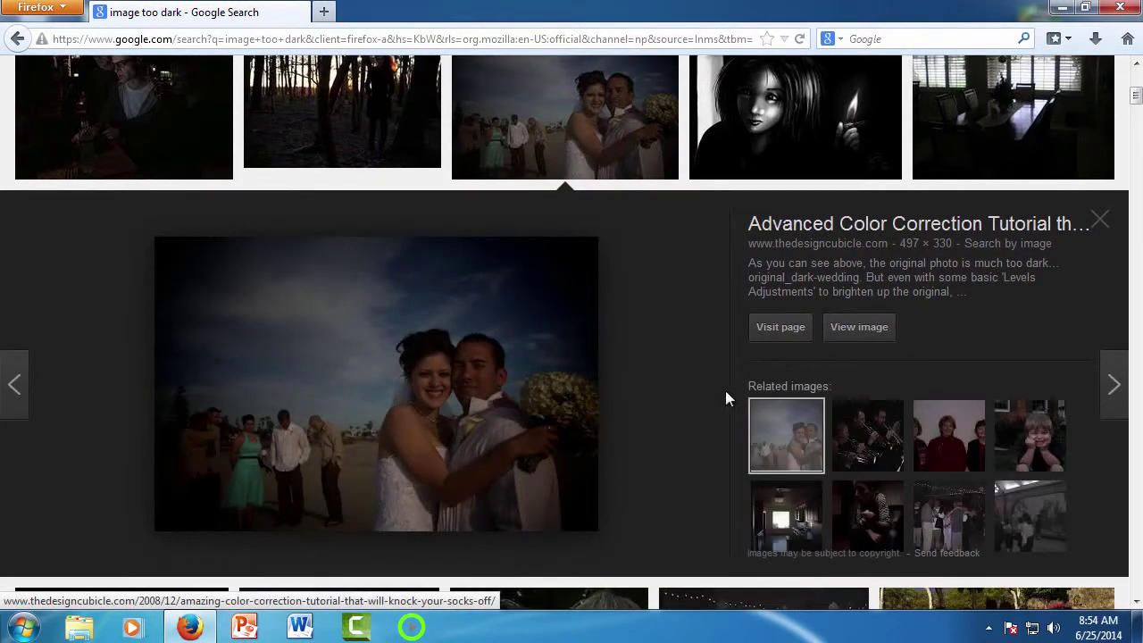
left_click(845, 337)
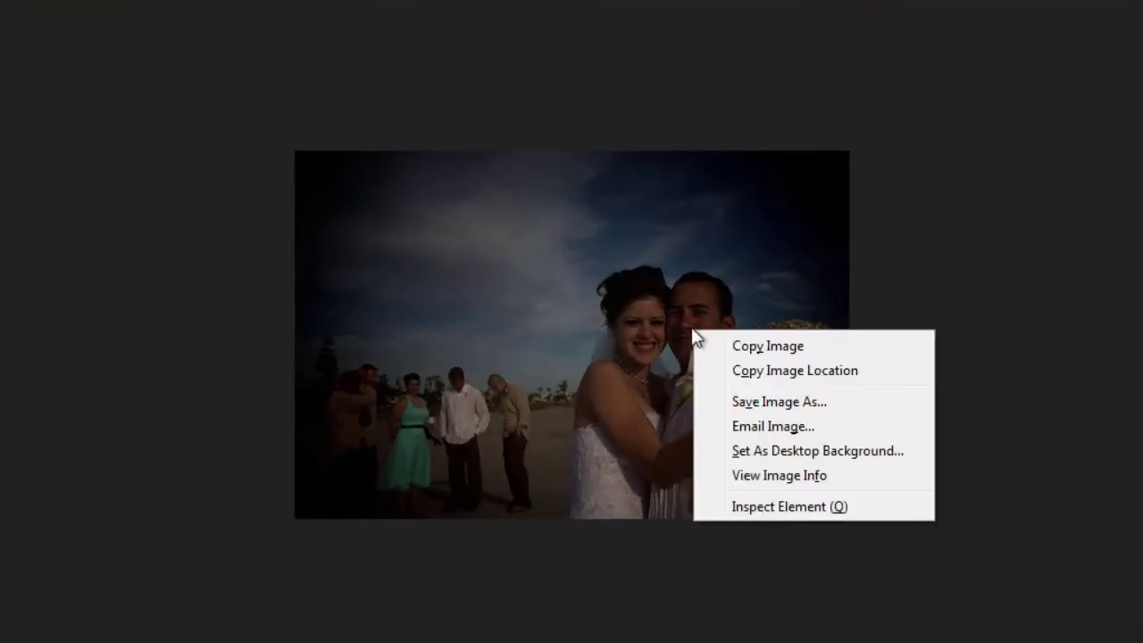
left_click(759, 347)
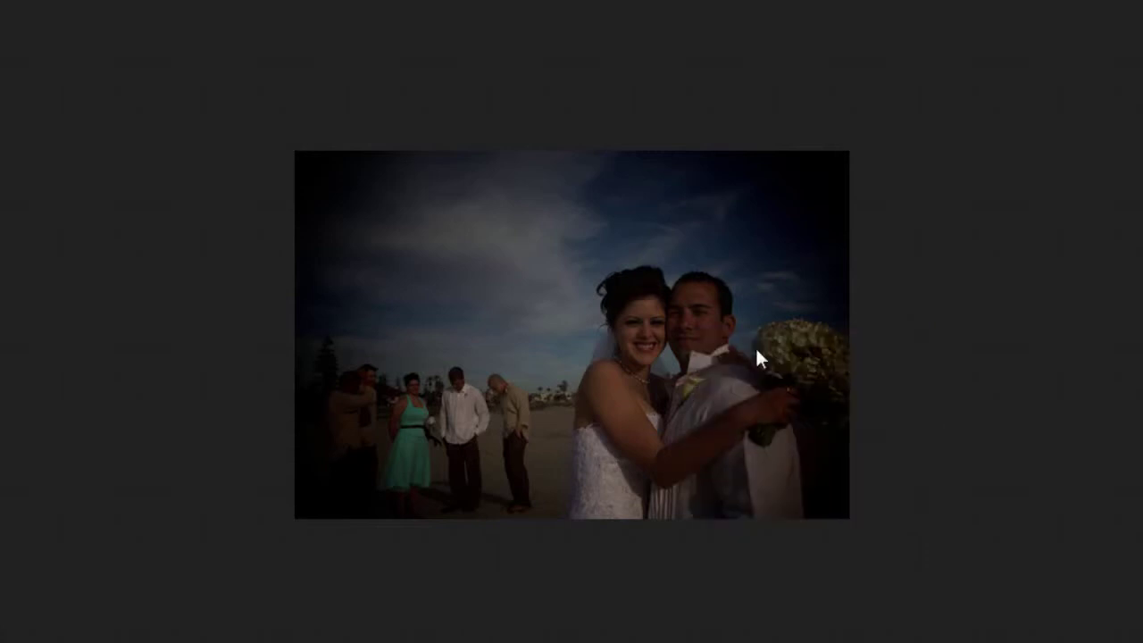
Launch PowerPoint 2010 and delete the title and subtitle placeholders from slide 1.
left_click(1063, 9)
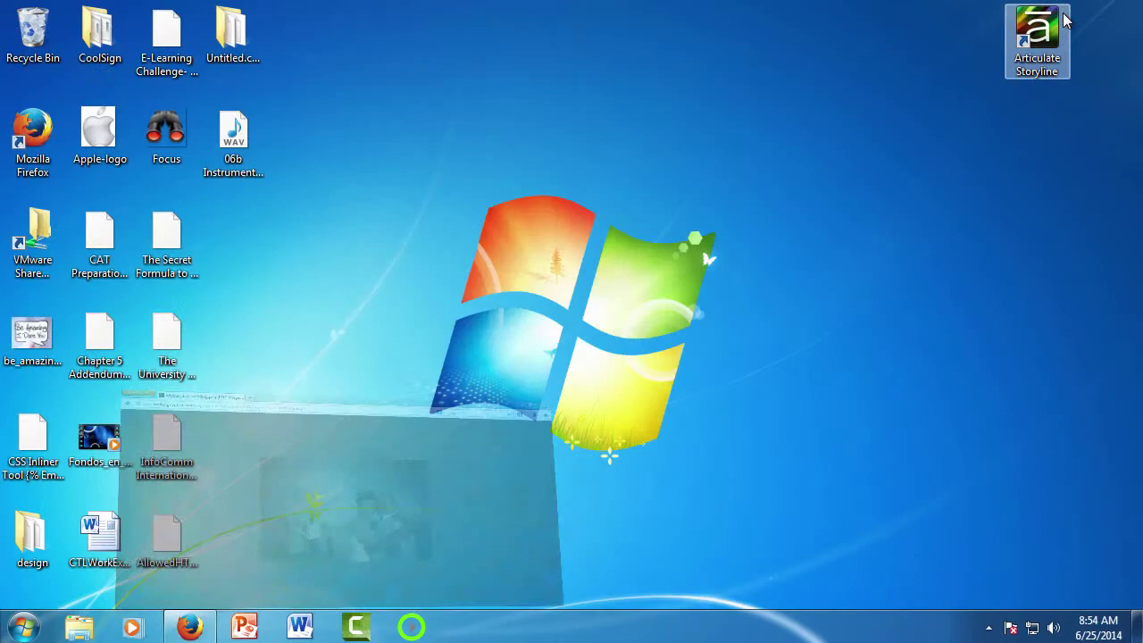
left_click(242, 629)
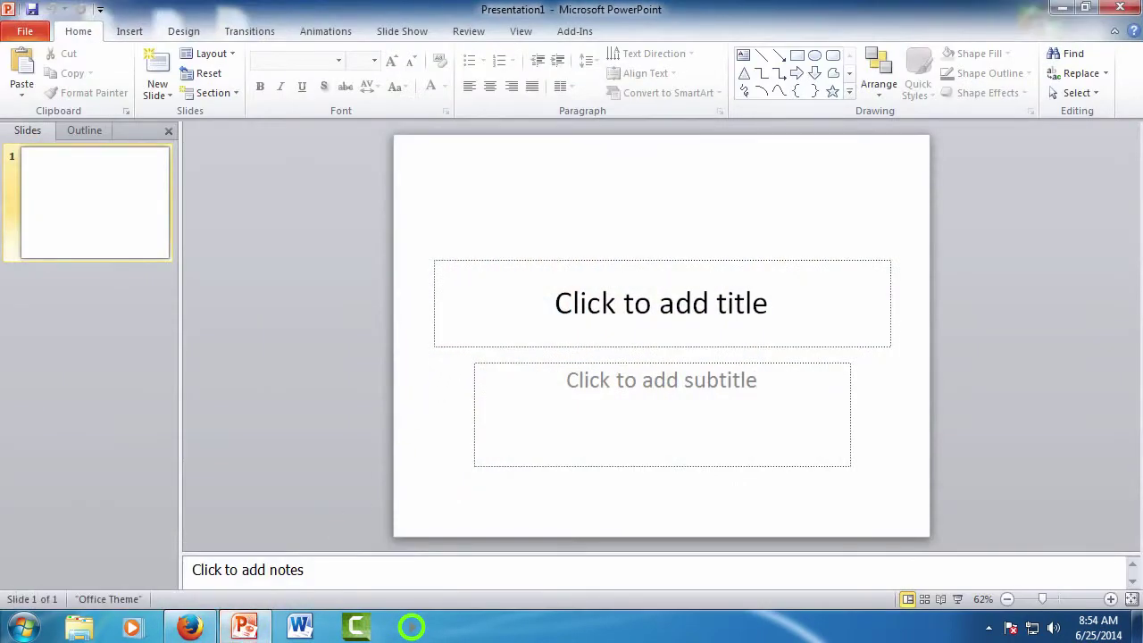
left_click(445, 347)
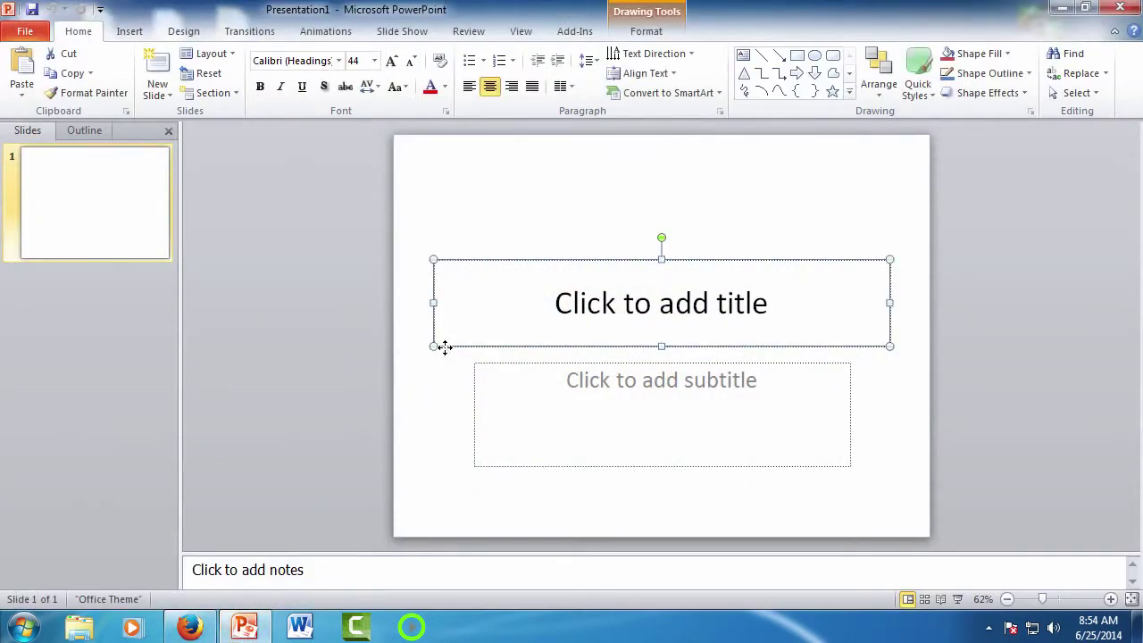
key("Delete")
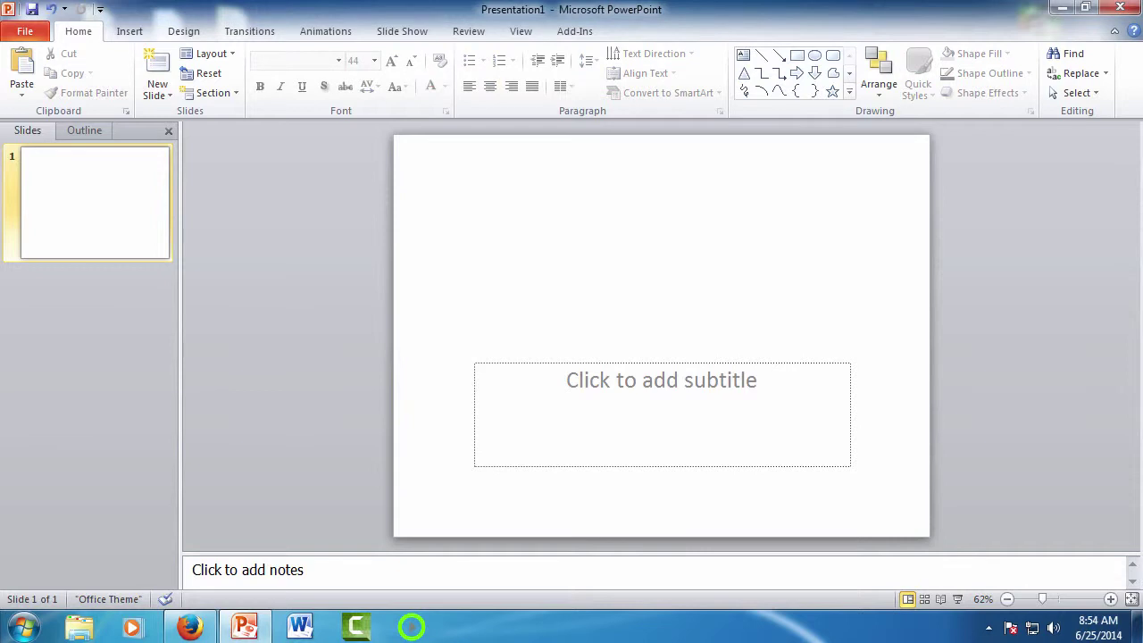
left_click(496, 362)
key("Delete")
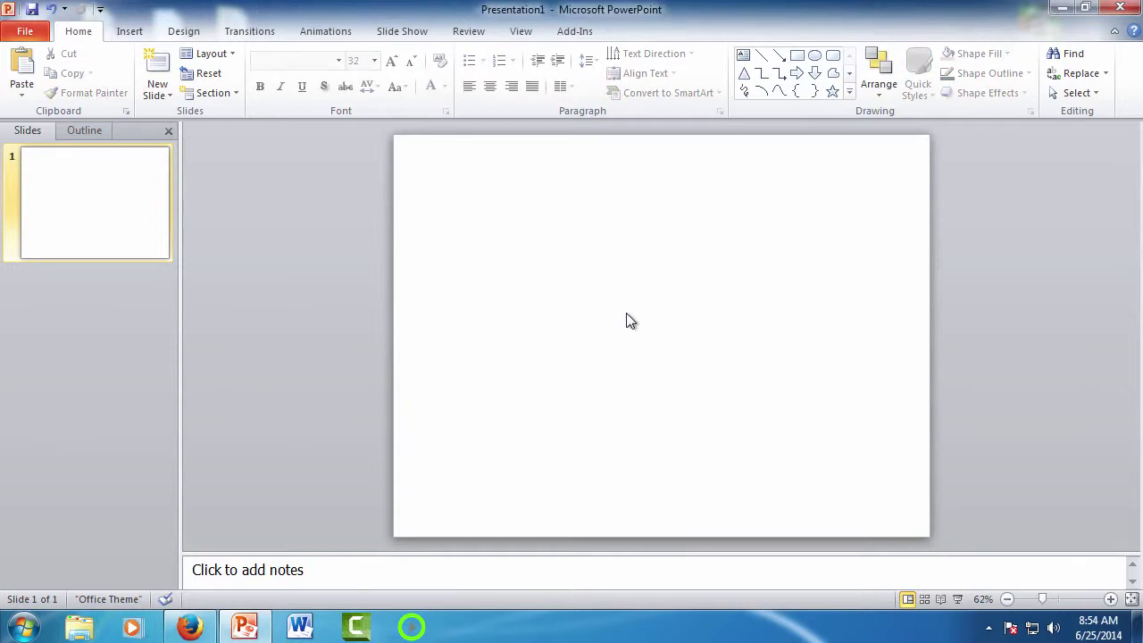
Paste the copied wedding photo onto the blank slide as a Picture.
right_click(630, 320)
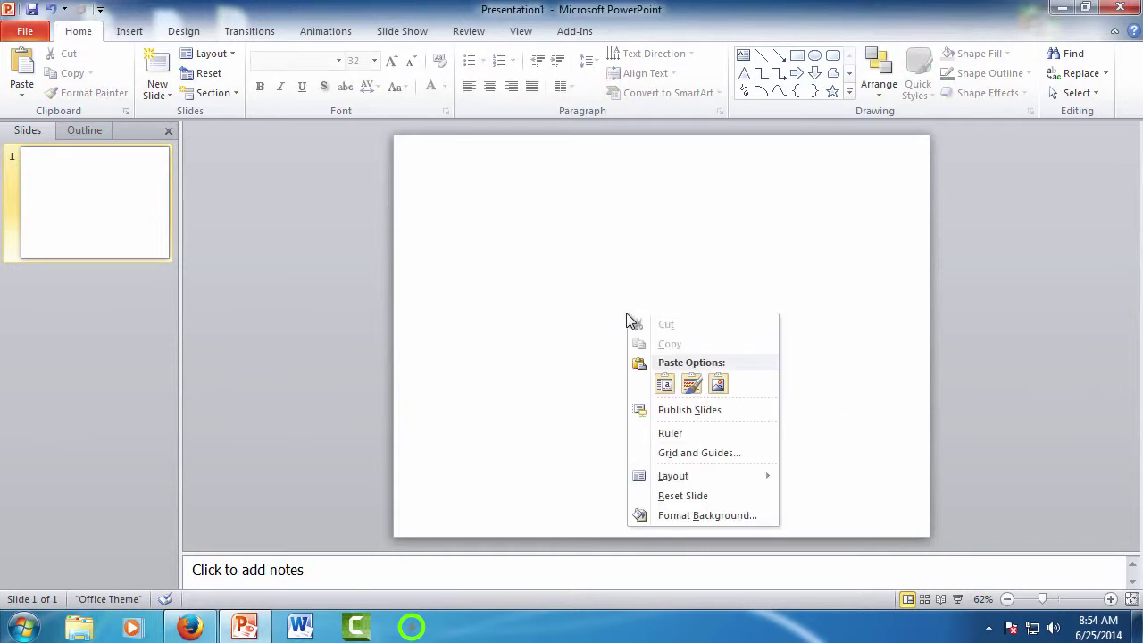
left_click(662, 385)
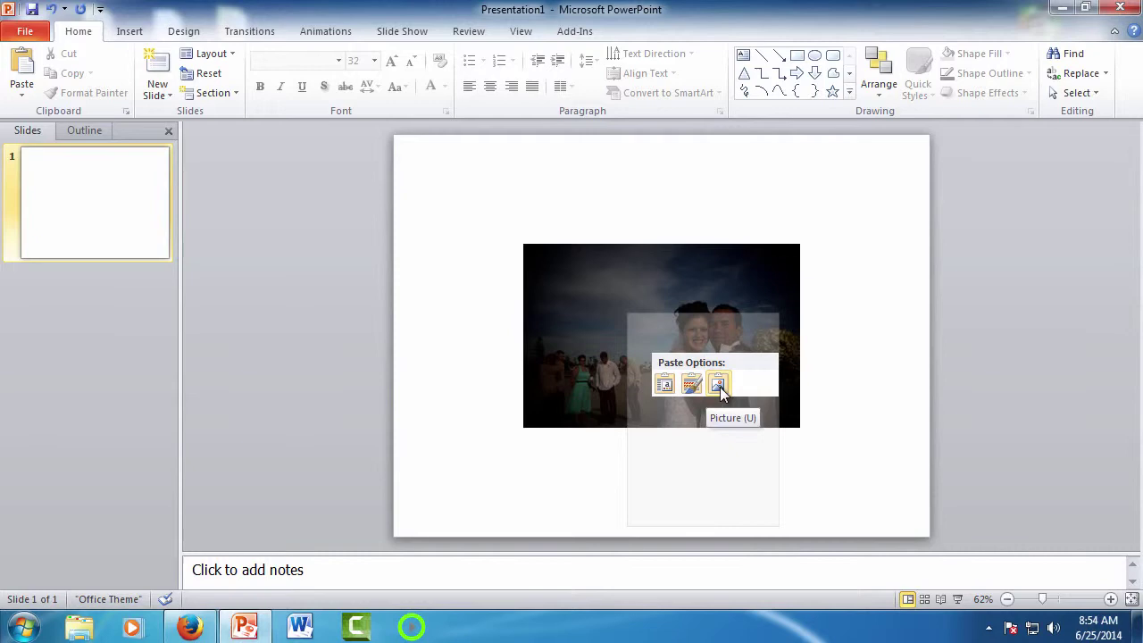
left_click(720, 385)
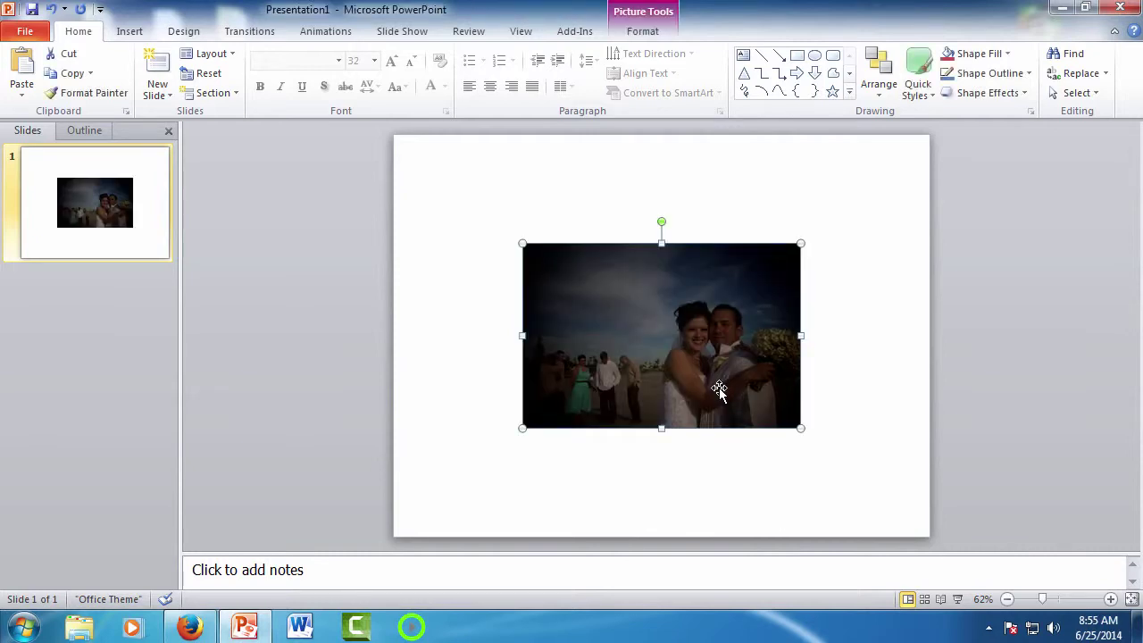
Save the wedding photo from Firefox to the Desktop as original_dark-wedding.png.
mouse_move(200, 636)
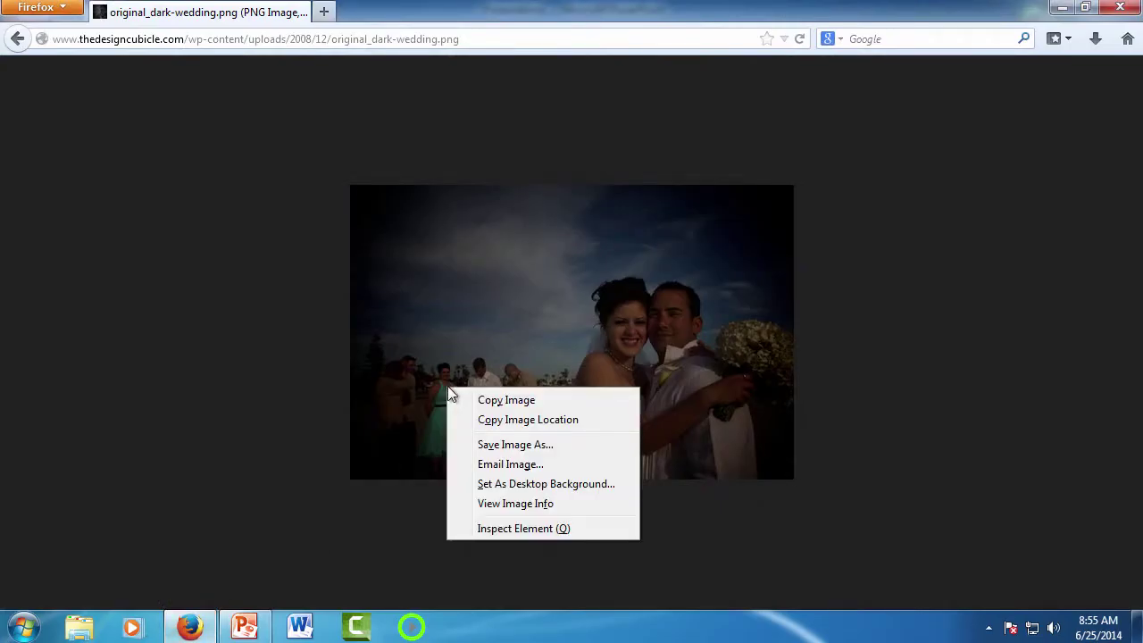
left_click(479, 443)
scroll(101, 207, "up", 2)
left_click(63, 121)
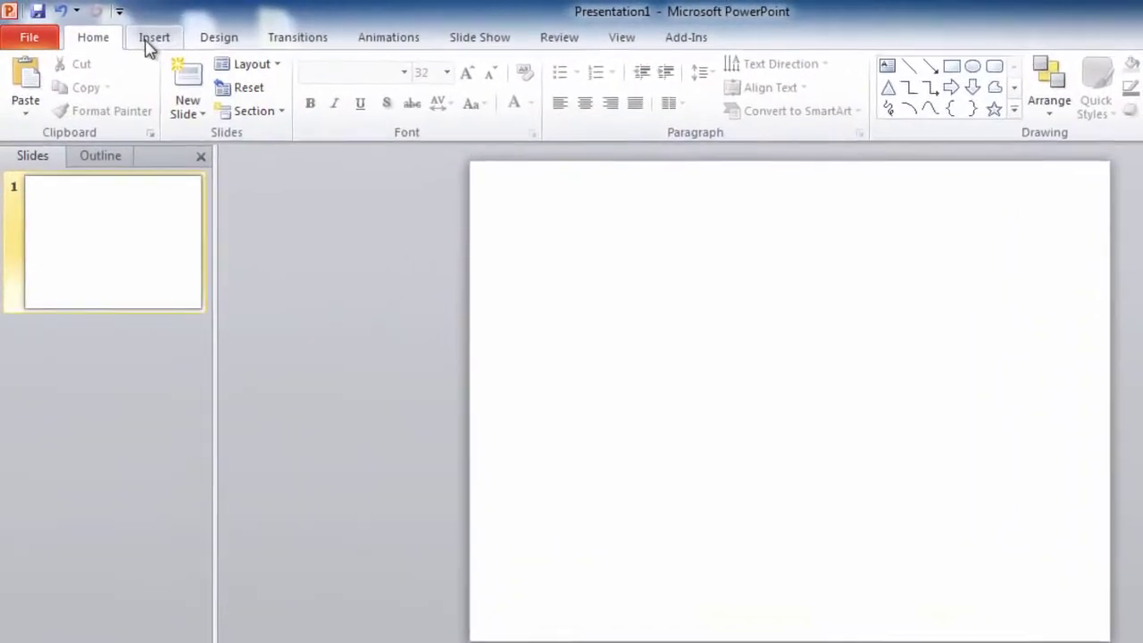
left_click(128, 38)
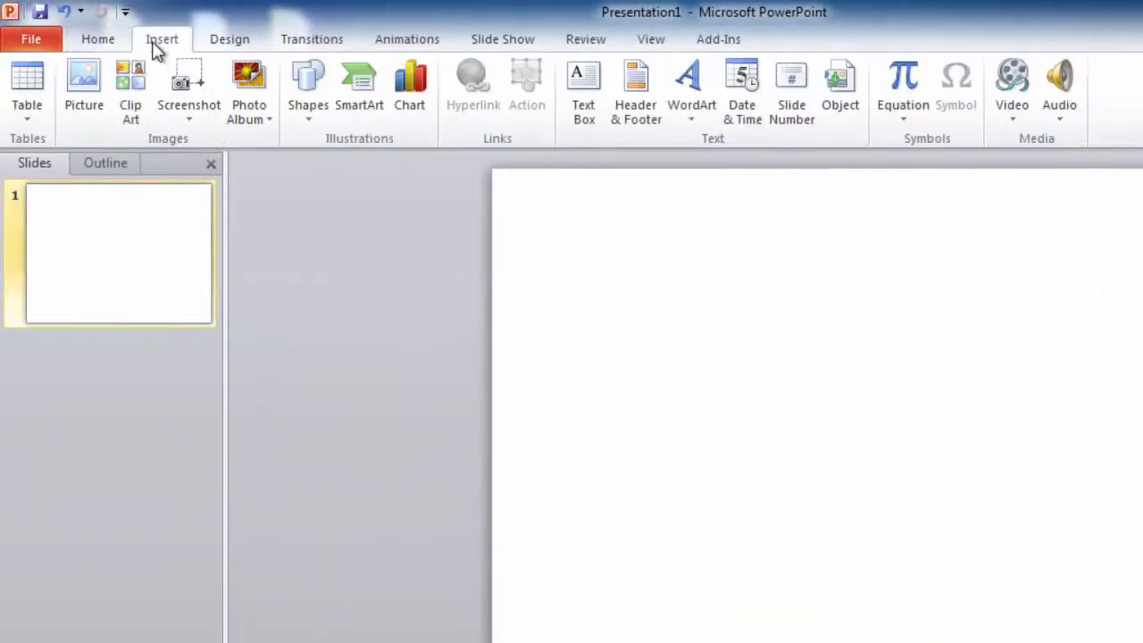
Insert original_dark-wedding.png from the Desktop, then delete the inserted picture again.
left_click(85, 107)
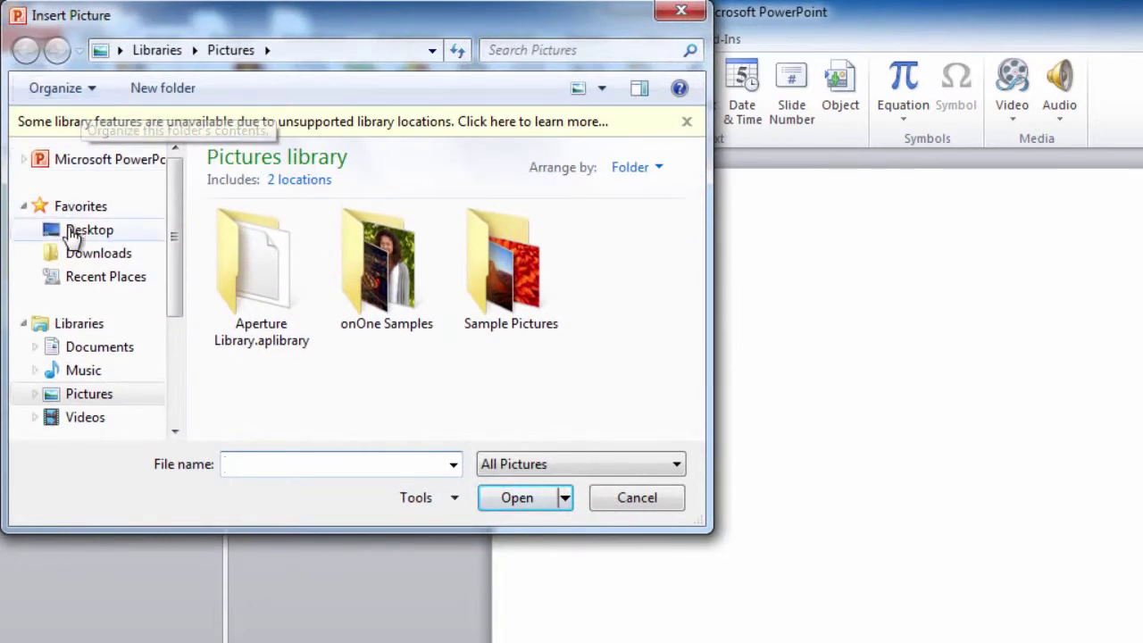
left_click(82, 231)
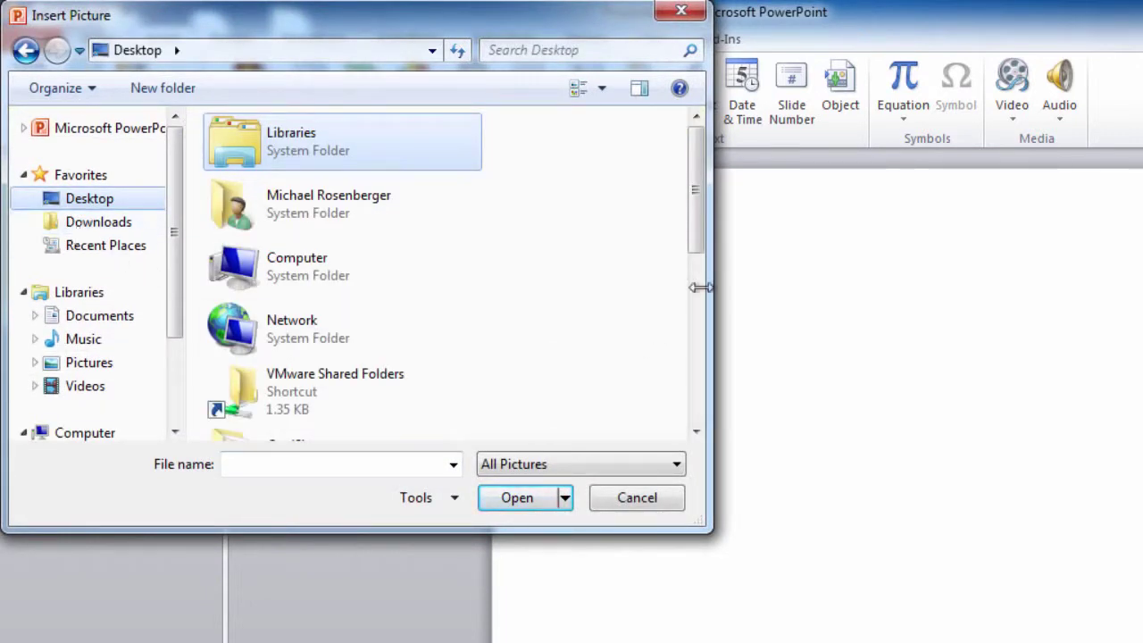
left_click_drag(699, 247, 695, 426)
left_click(313, 417)
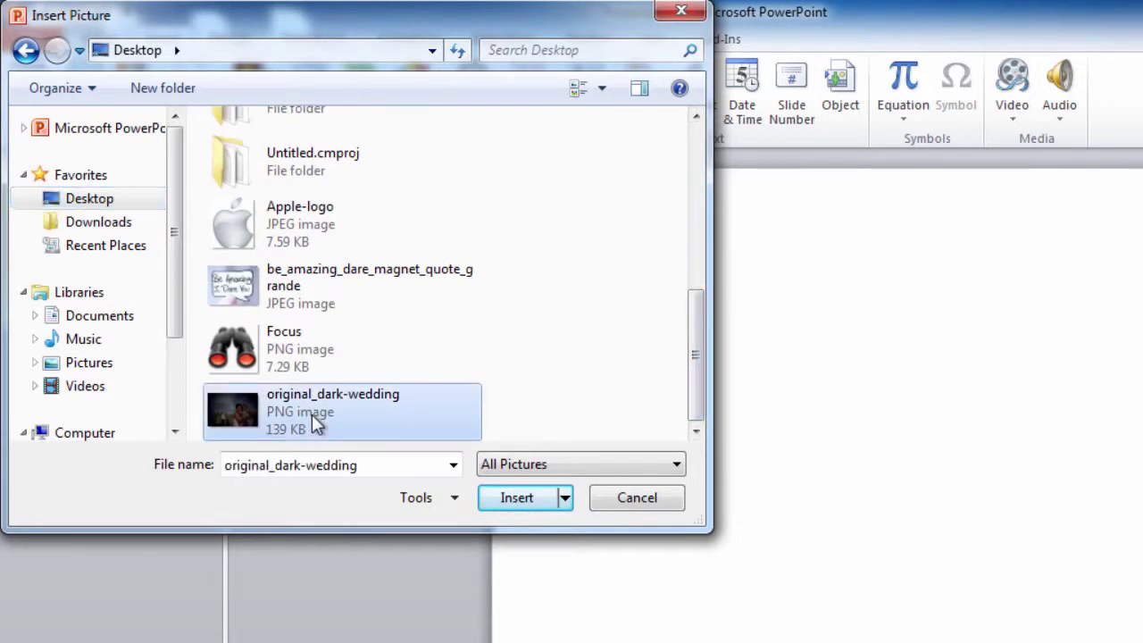
left_click(522, 502)
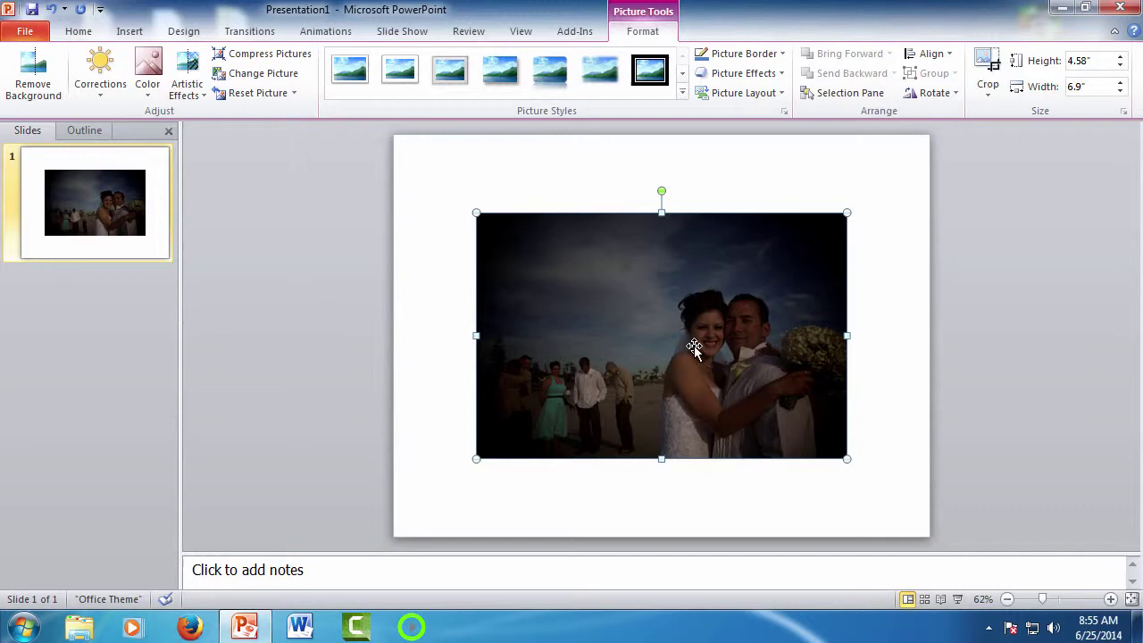
key("Delete")
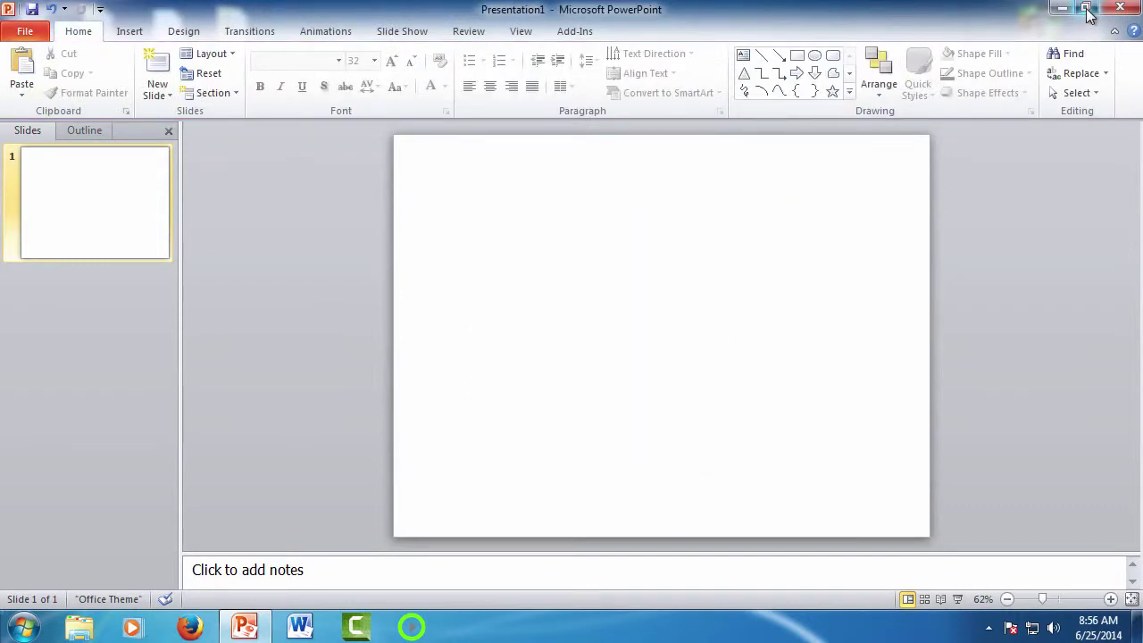
Drag the Desktop wedding image onto the slide and maximize the PowerPoint window.
left_click(1086, 9)
left_click_drag(858, 55, 857, 33)
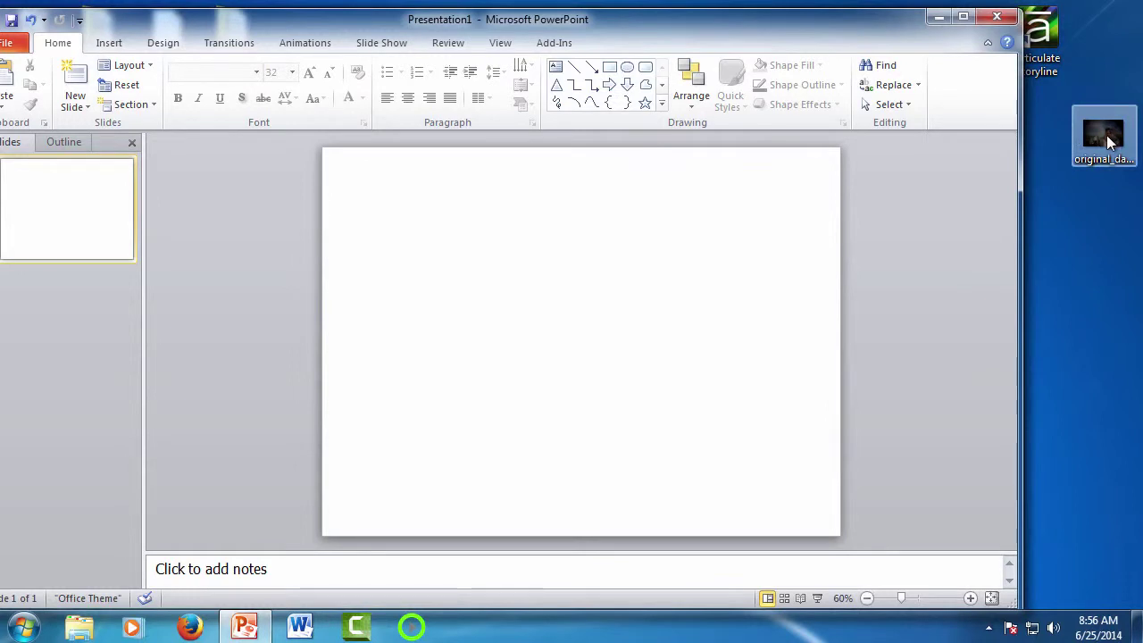
left_click_drag(1113, 143, 607, 349)
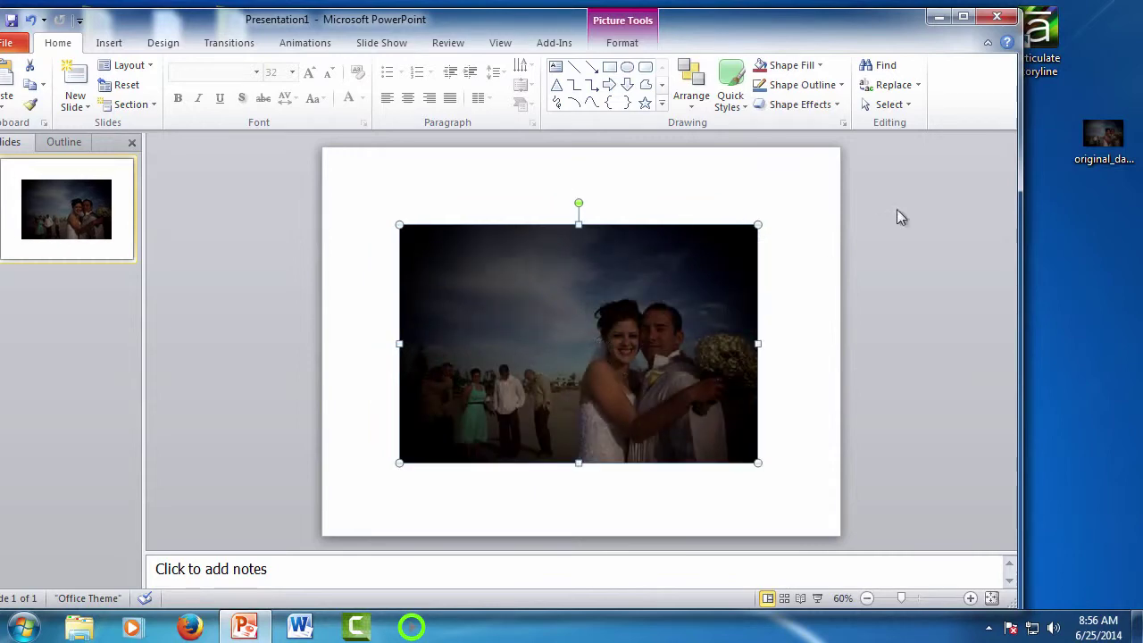
left_click(964, 17)
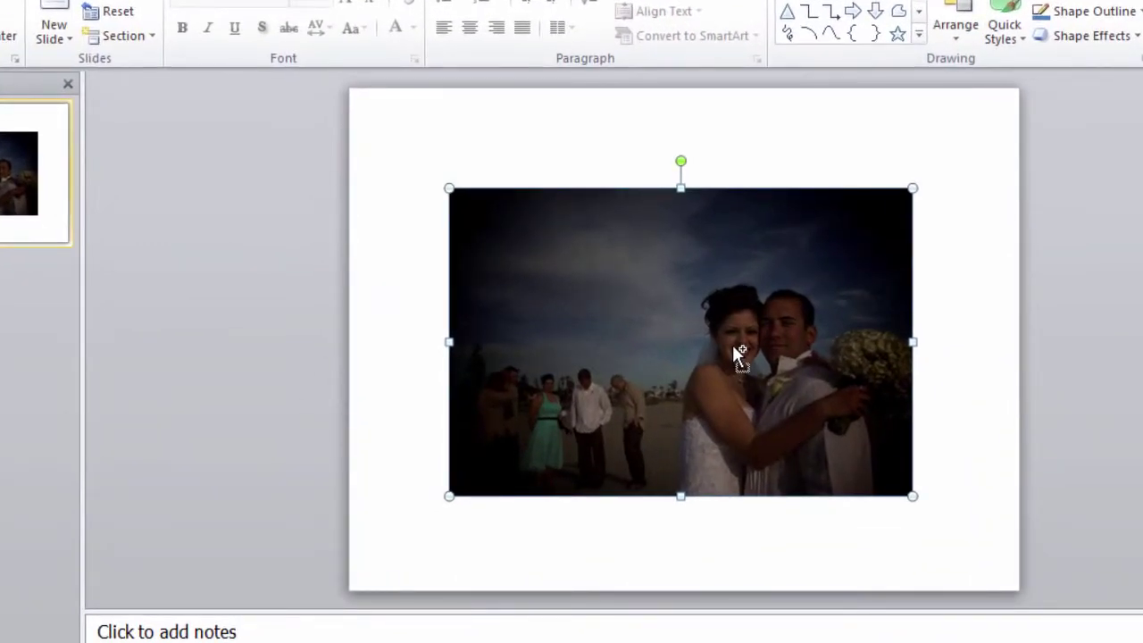
Right-drag a copy of the wedding photo to the left of the slide, keeping the original.
left_click_drag(736, 346, 188, 351)
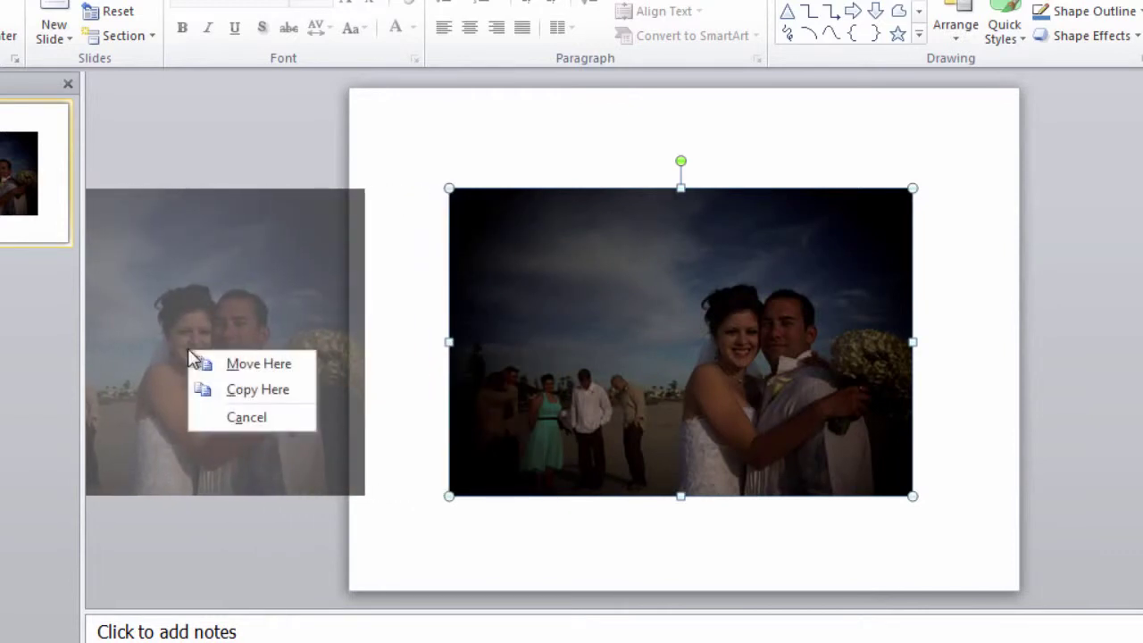
left_click(221, 393)
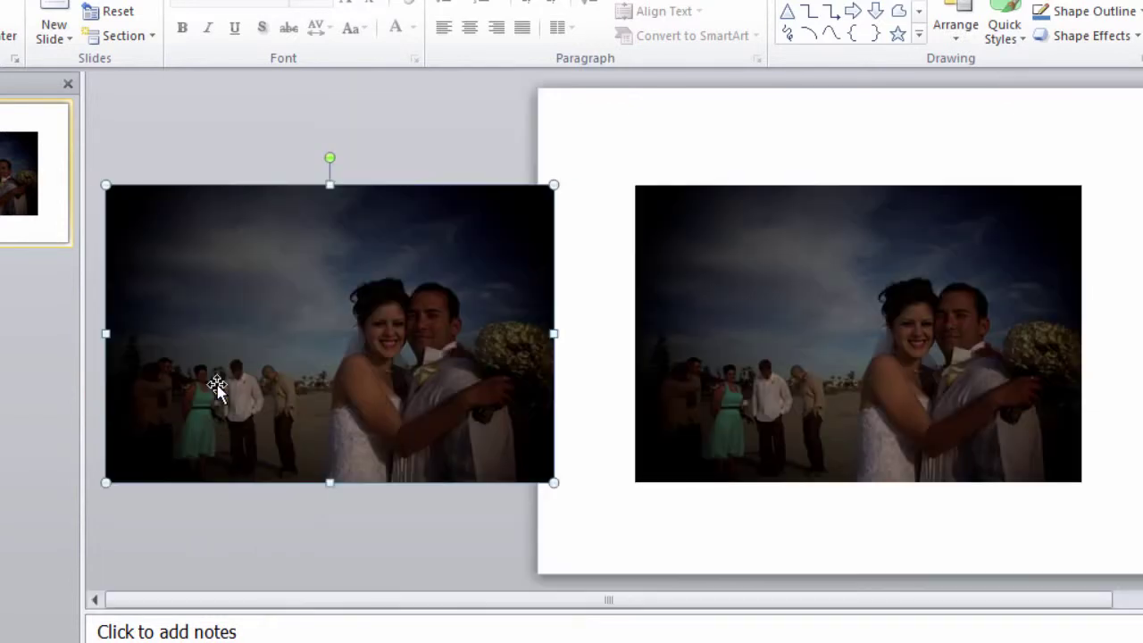
mouse_move(409, 367)
left_mouse_down()
mouse_move(429, 352)
mouse_move(402, 354)
left_mouse_up()
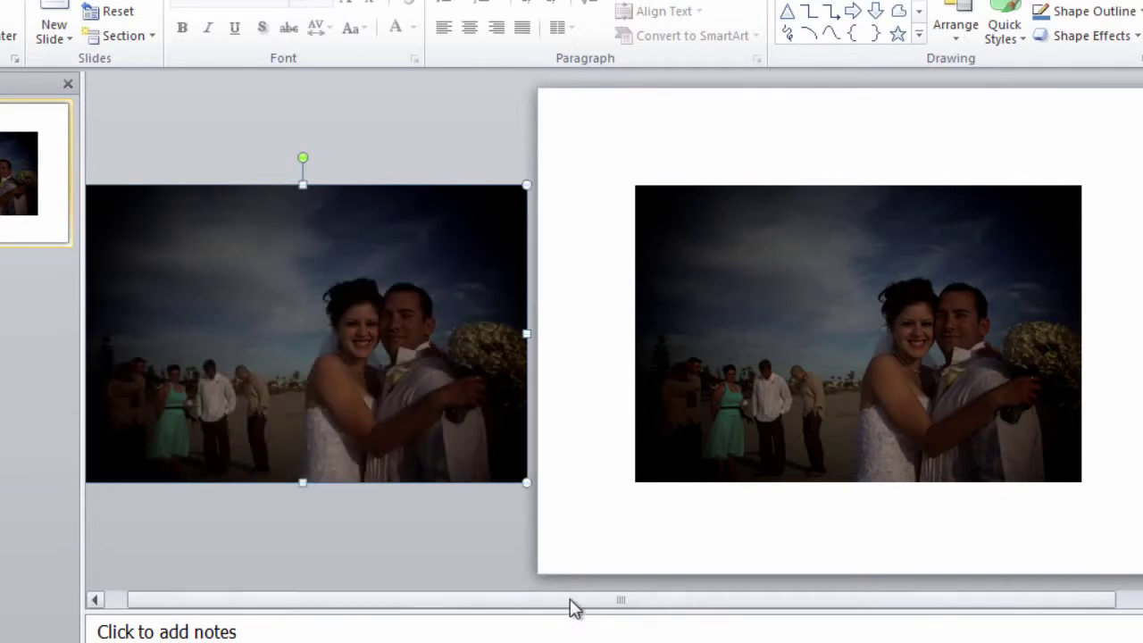
left_click_drag(661, 605, 809, 604)
left_click(570, 350)
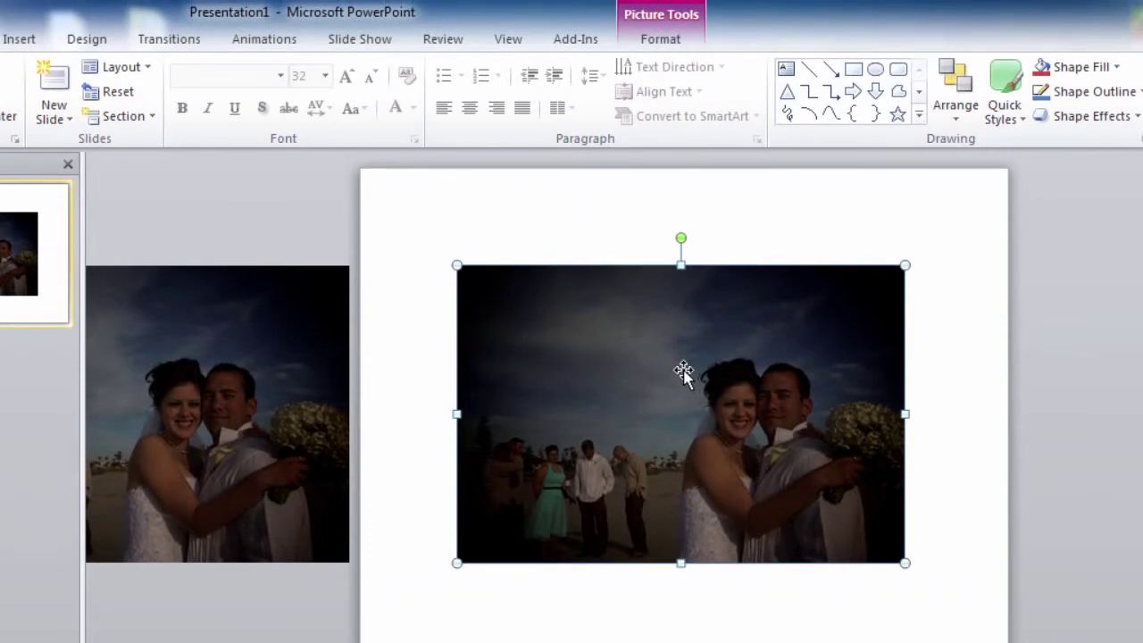
Apply the Brightness: +40% Contrast: 0% (Normal) correction to the slide photo.
left_click(679, 40)
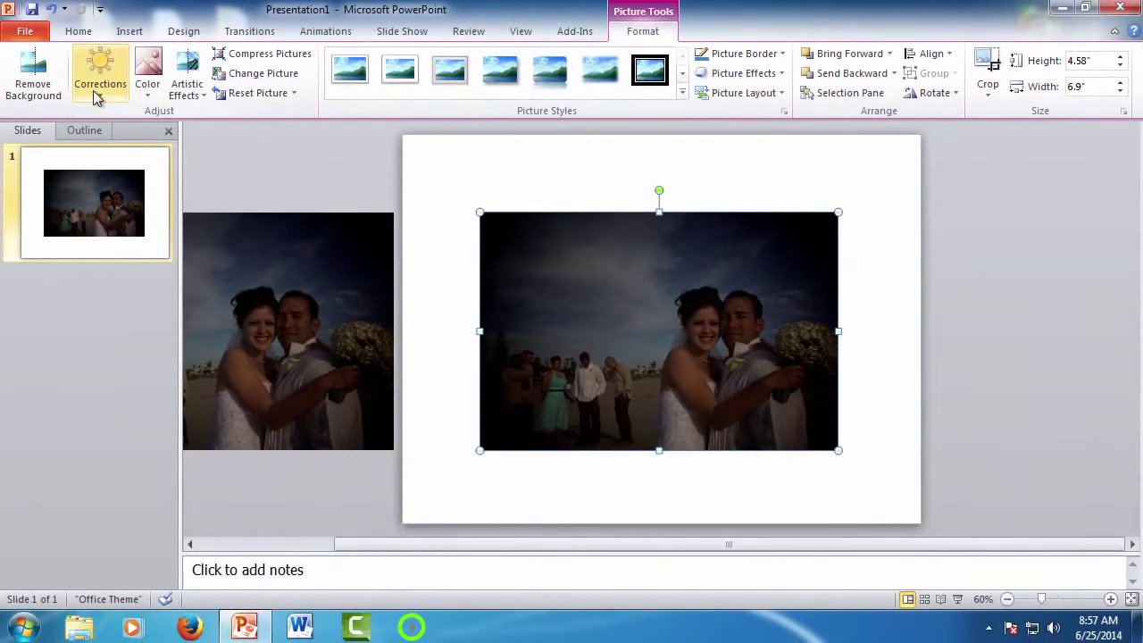
left_click(98, 94)
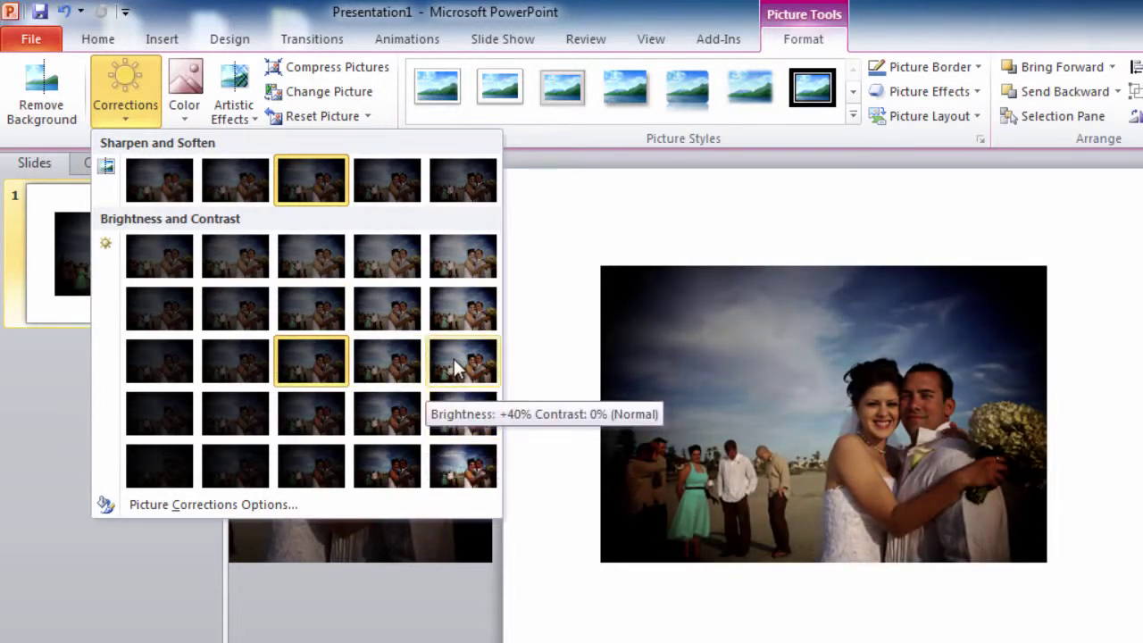
left_click(456, 360)
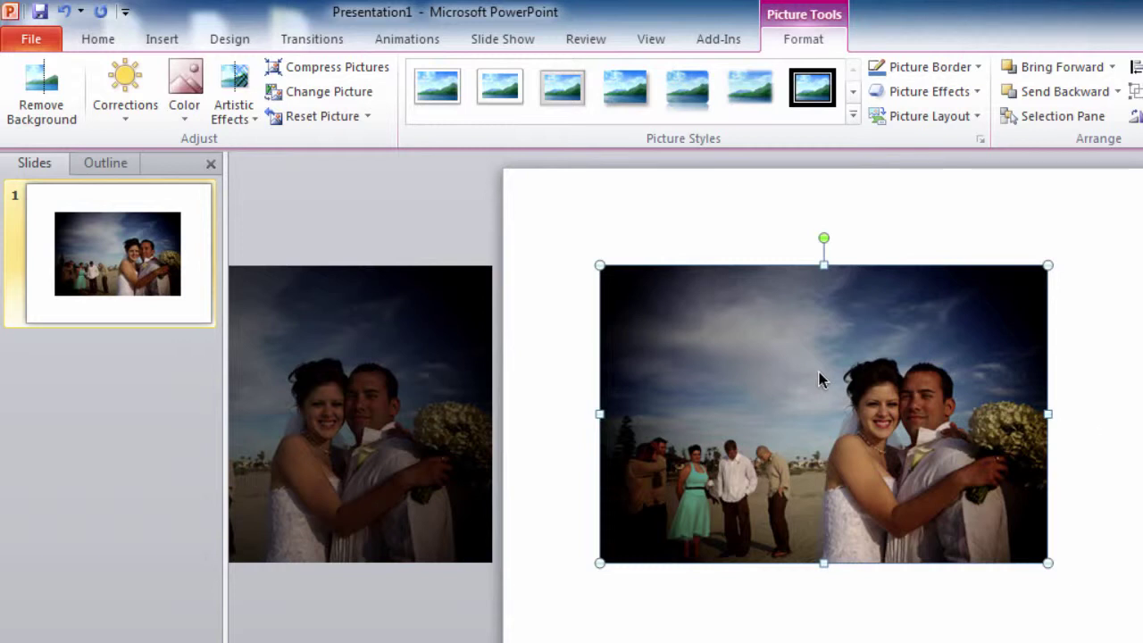
Set the slide photo's colour tone to Temperature 5900 K.
left_click(186, 117)
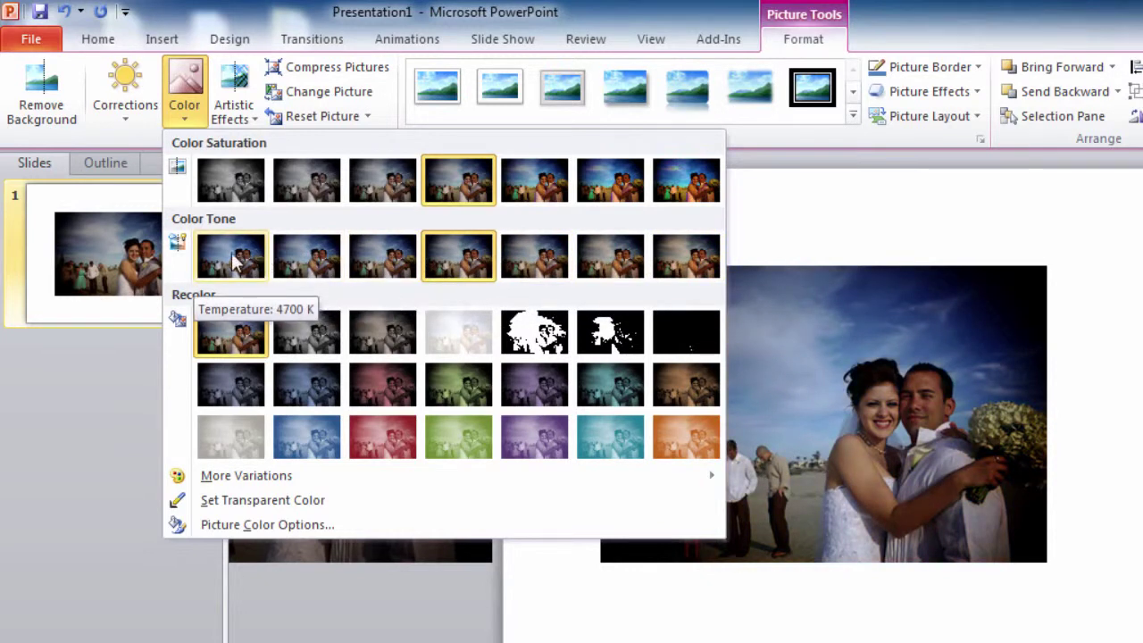
left_click(365, 257)
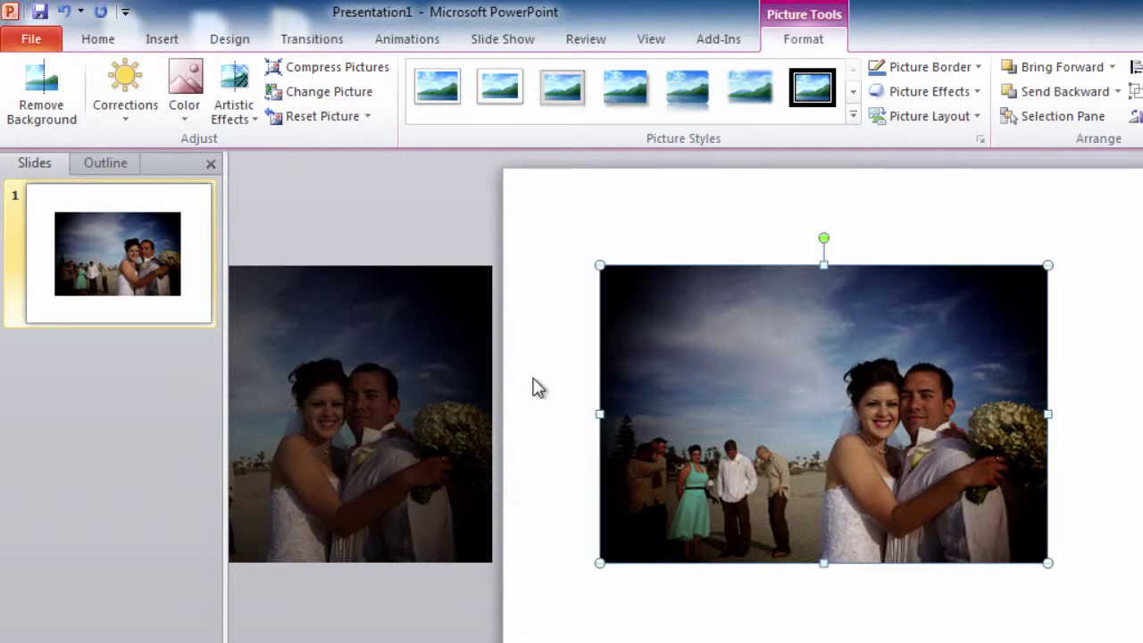
Choose No Recolor for the slide photo and drag the unedited copy right beside it.
left_click(186, 120)
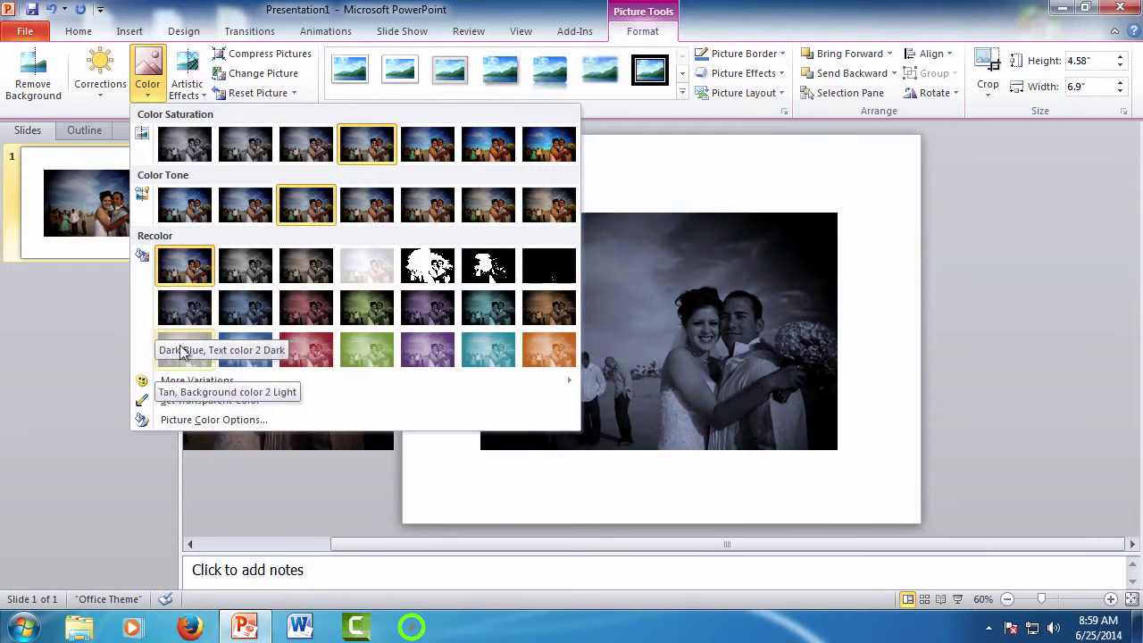
left_click(179, 275)
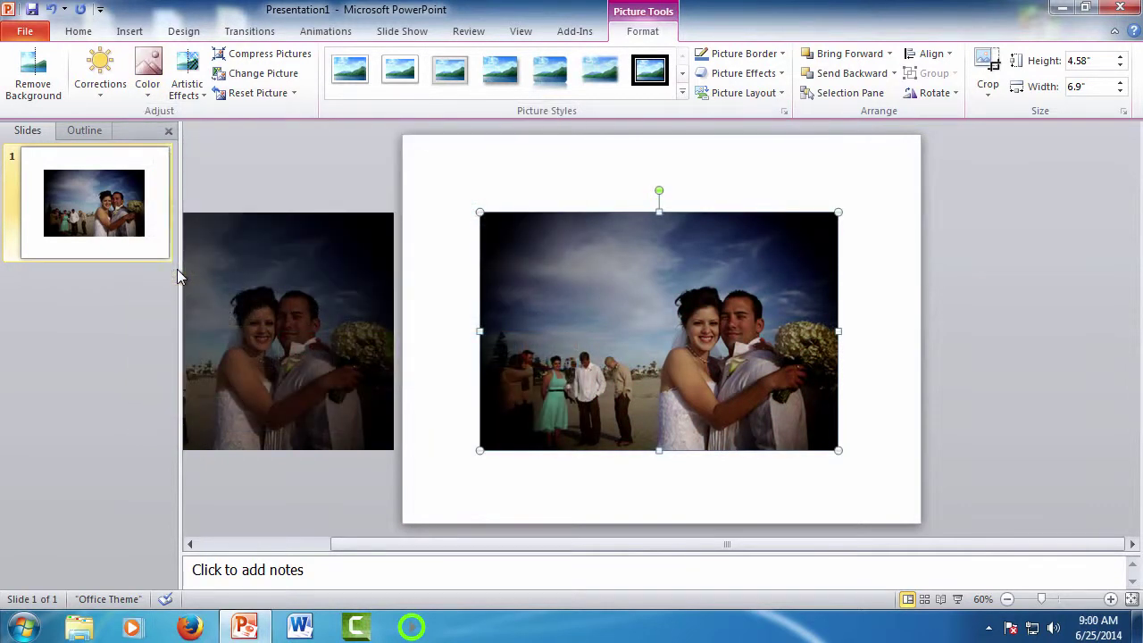
left_click_drag(272, 351, 351, 351)
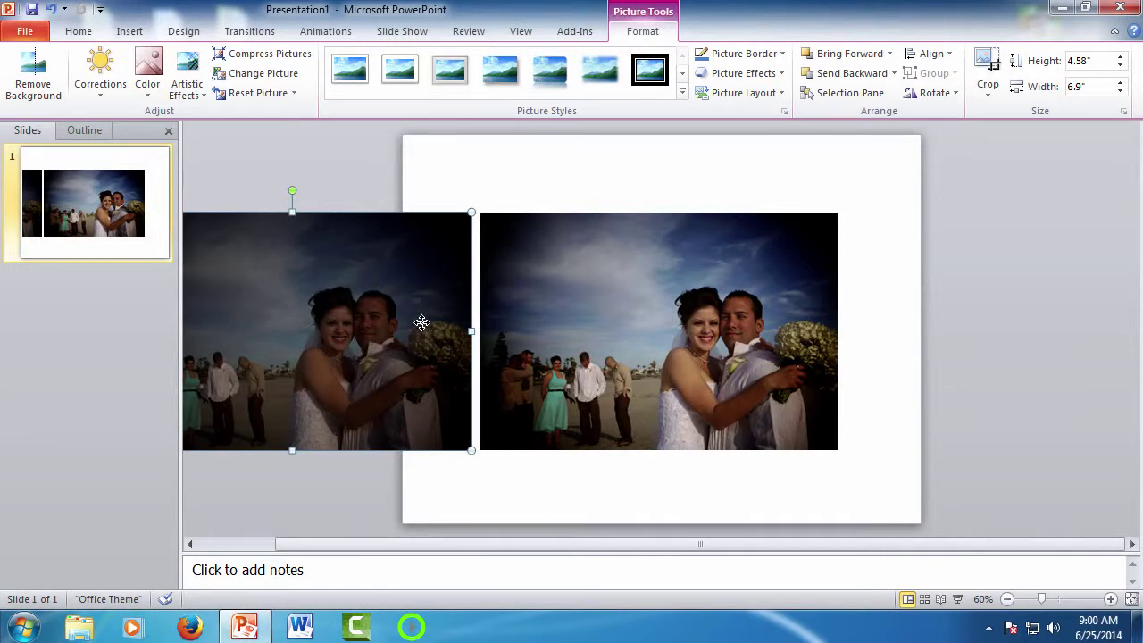
Nudge the unedited copy left, then review the slide photo's Picture Corrections in Format Picture.
left_click_drag(420, 320, 378, 323)
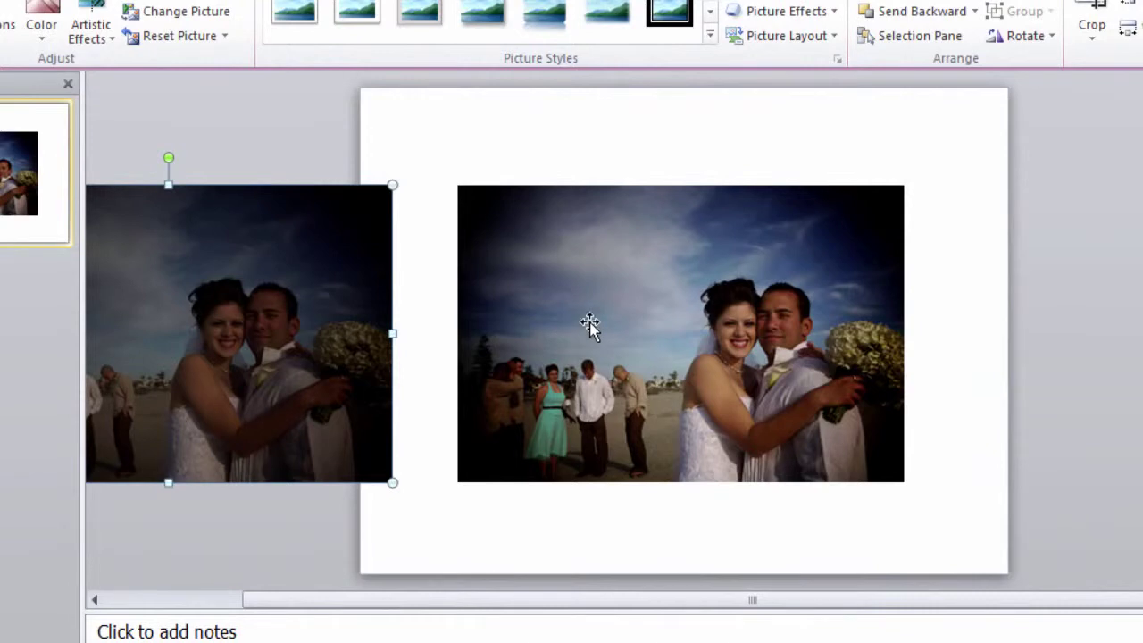
left_click(596, 320)
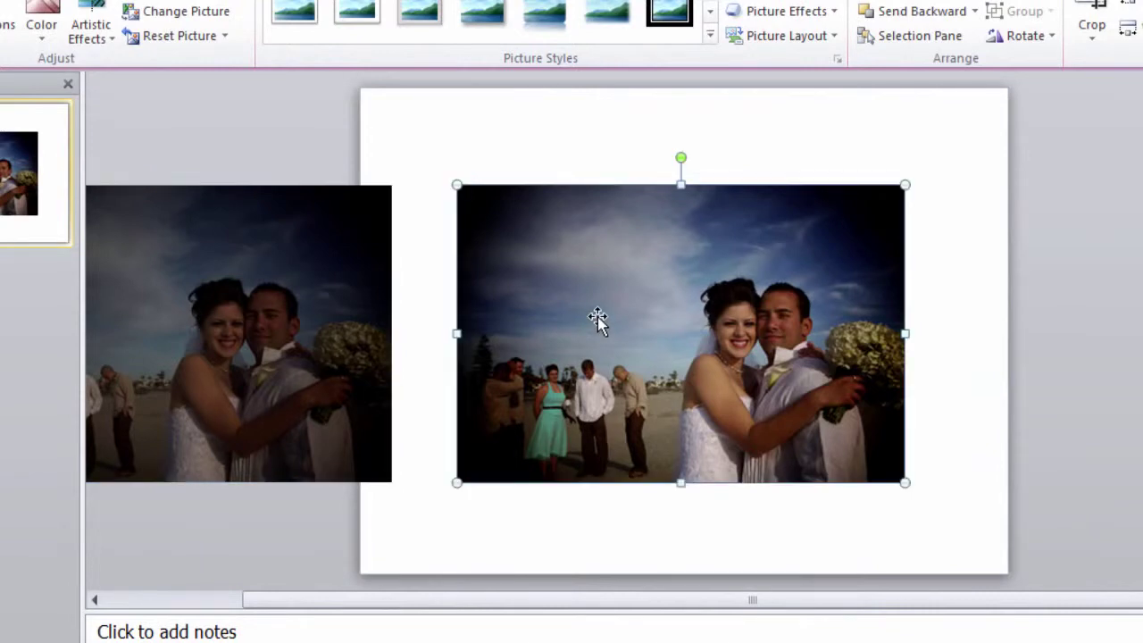
right_click(598, 321)
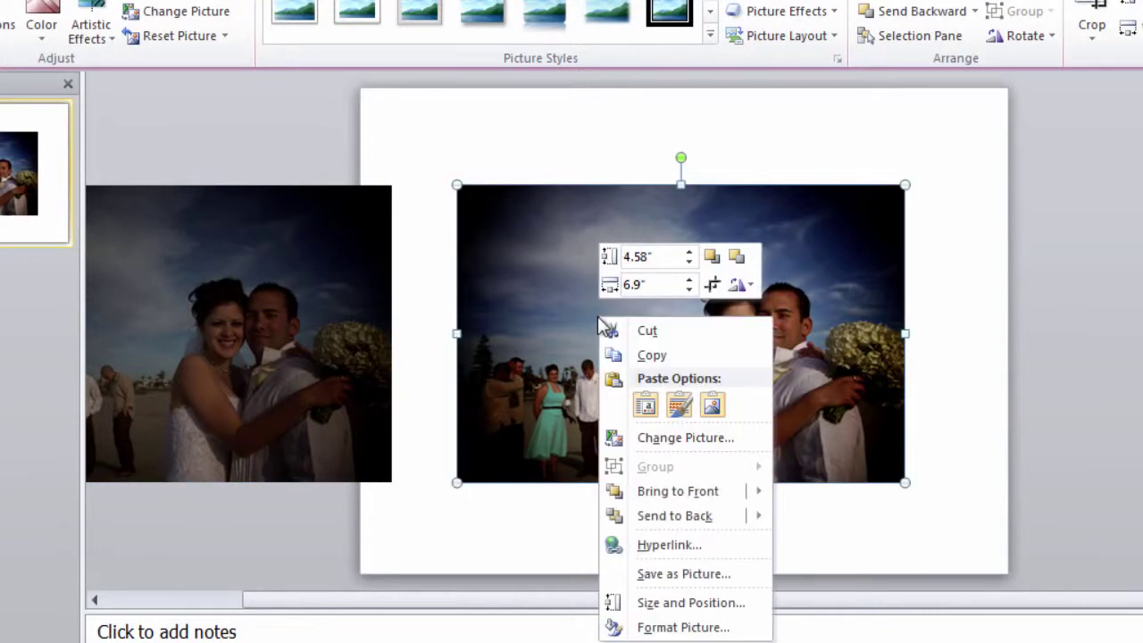
left_click(616, 627)
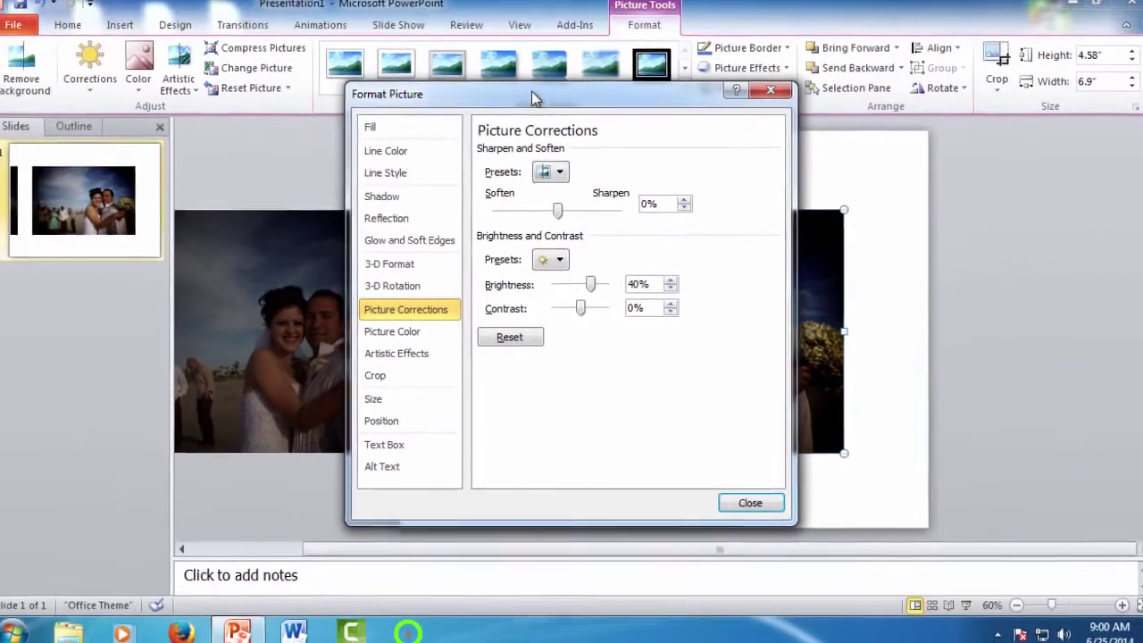
left_click_drag(529, 45, 205, 122)
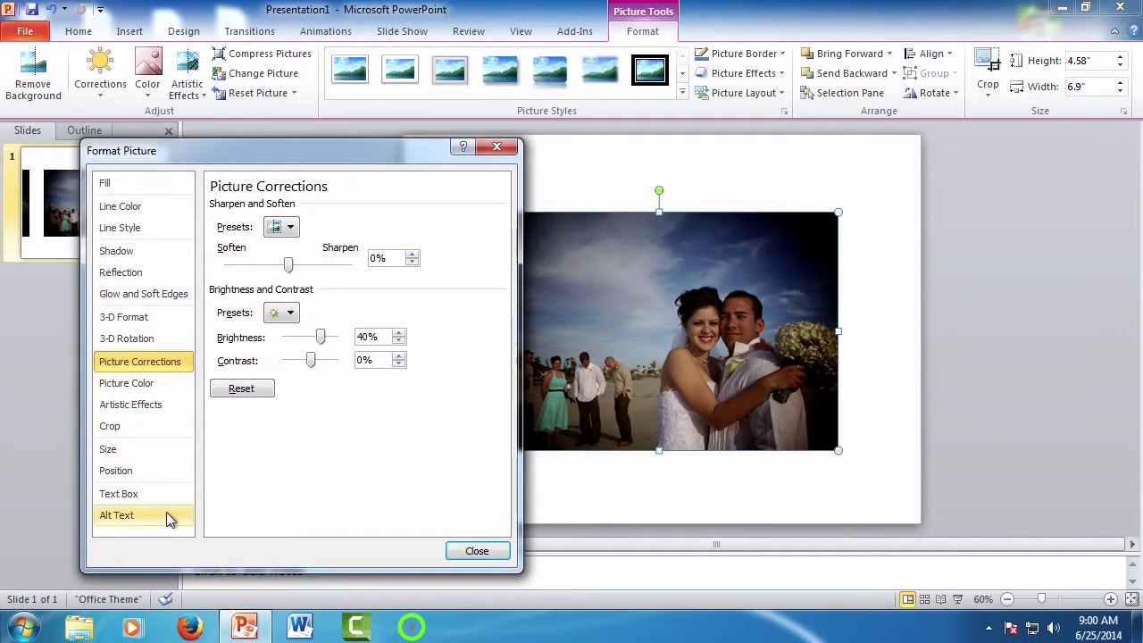
left_click(491, 553)
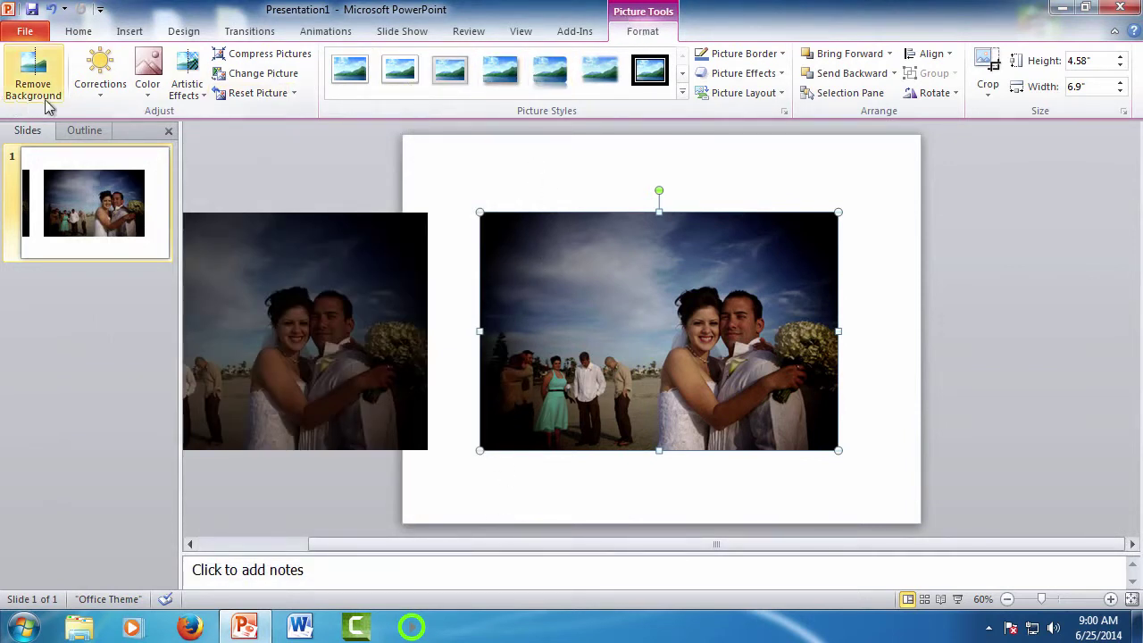
In Format Picture, set brightness to about 54%, sharpness to about 26% and colour temperature to 5,400.
left_click(98, 97)
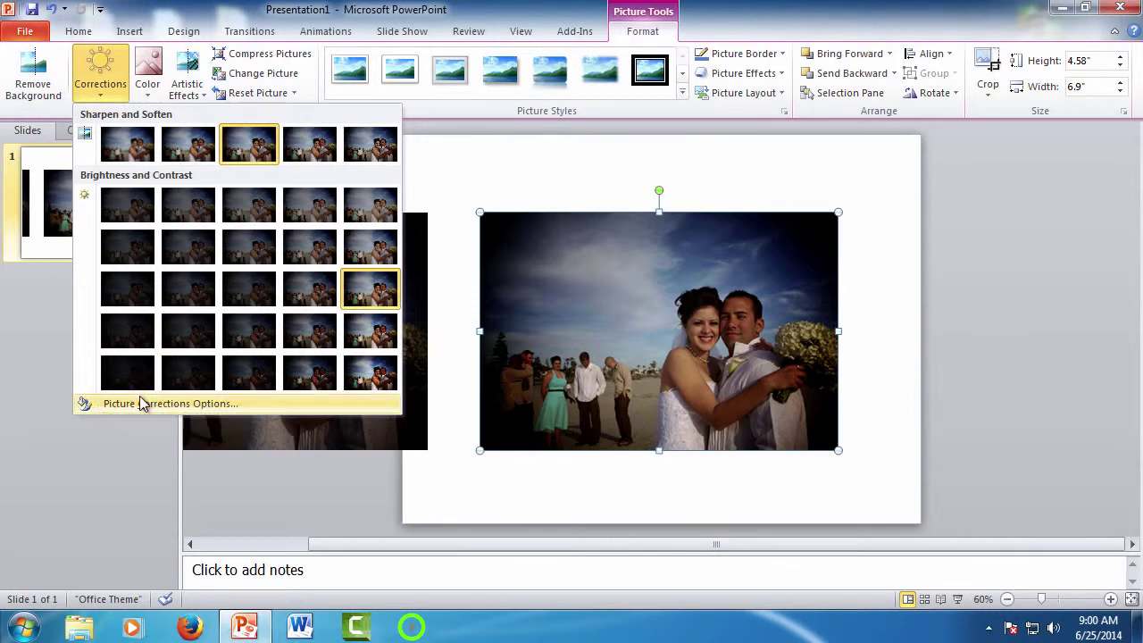
left_click(147, 90)
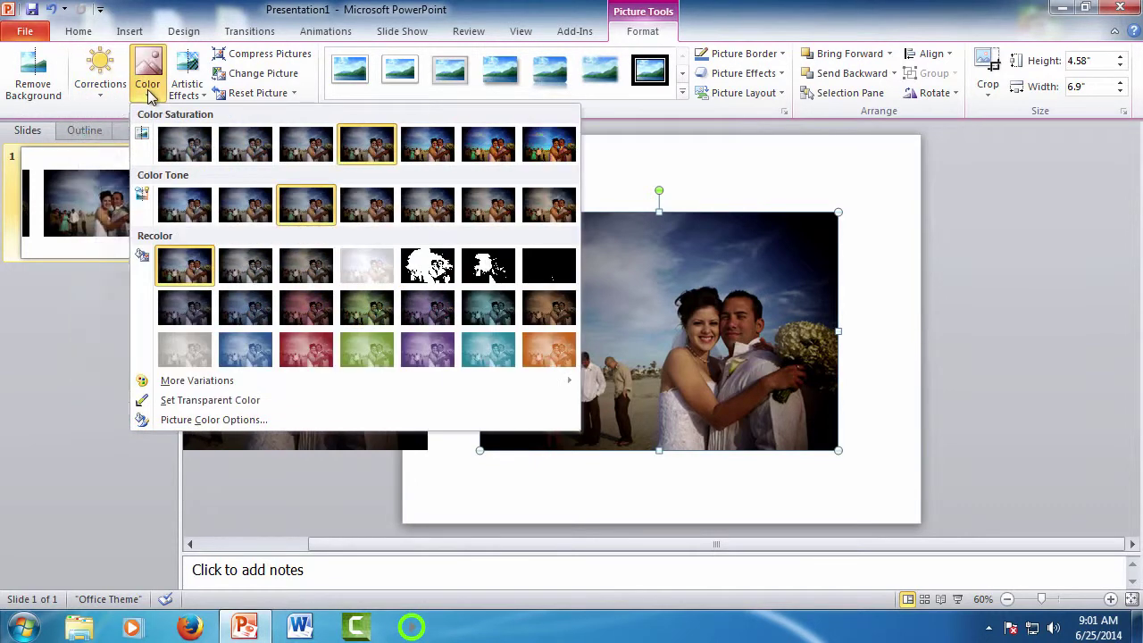
left_click(239, 421)
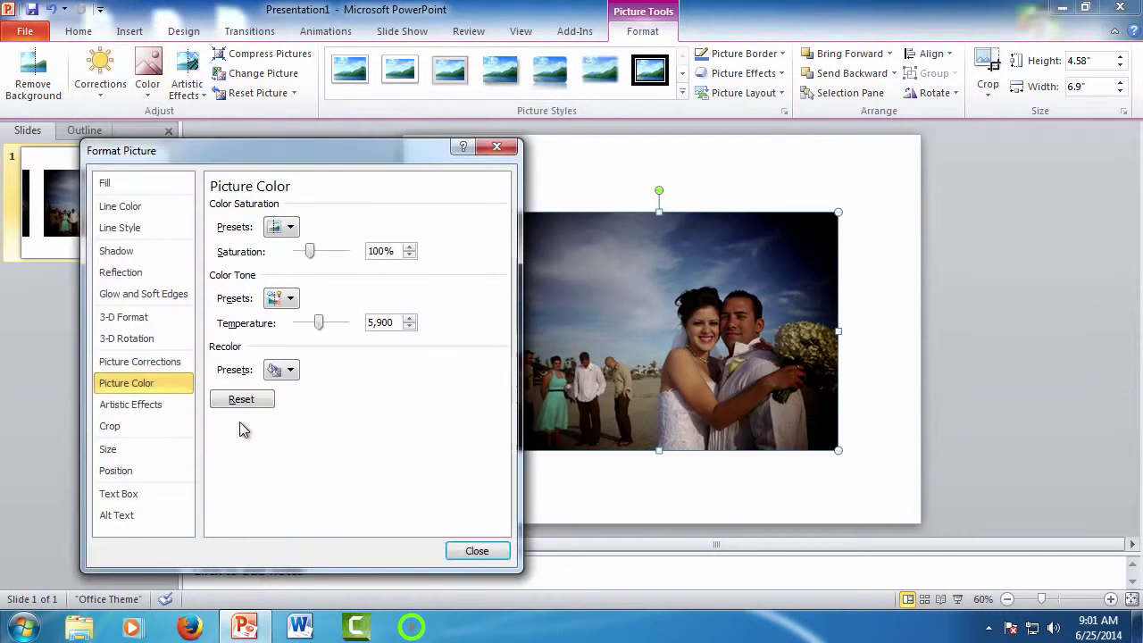
left_click(126, 362)
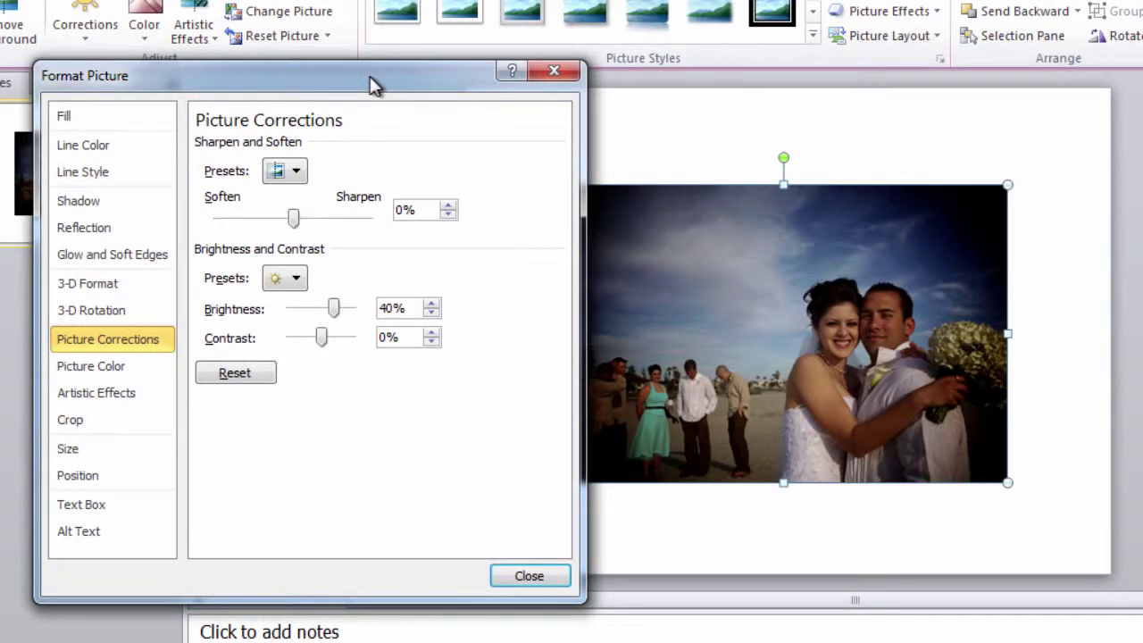
left_click_drag(333, 312, 338, 313)
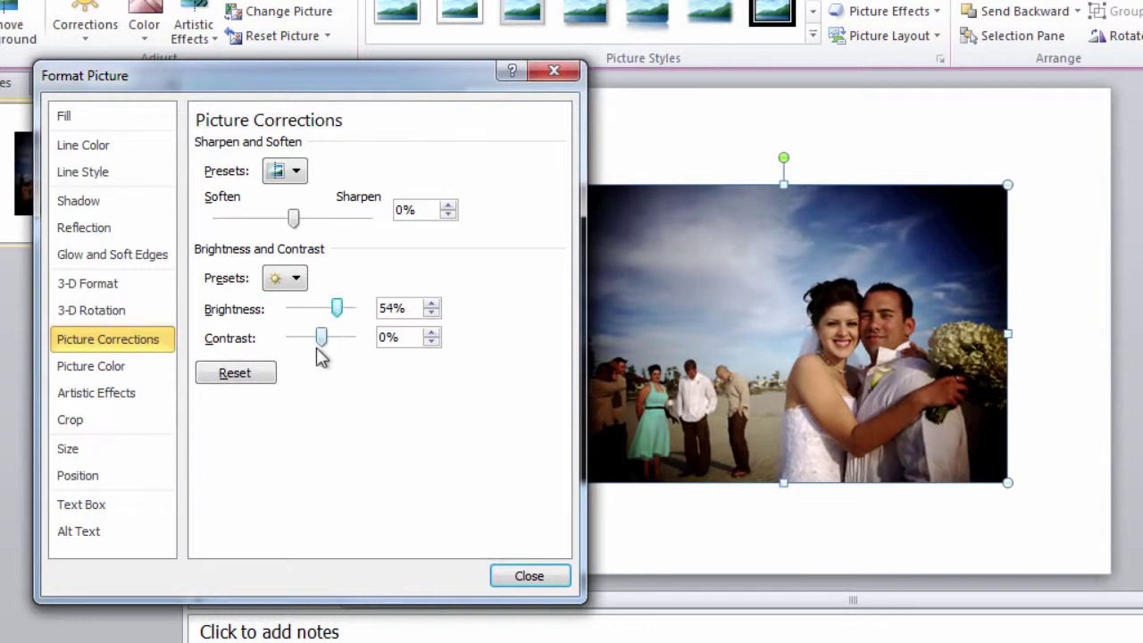
left_click_drag(294, 219, 309, 225)
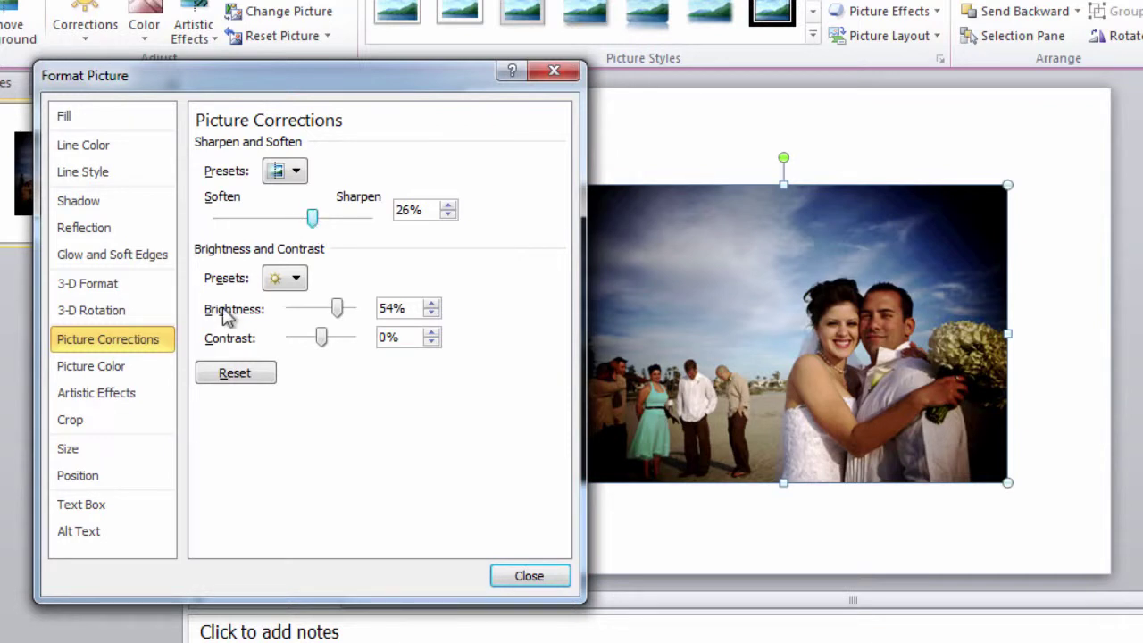
left_click(120, 365)
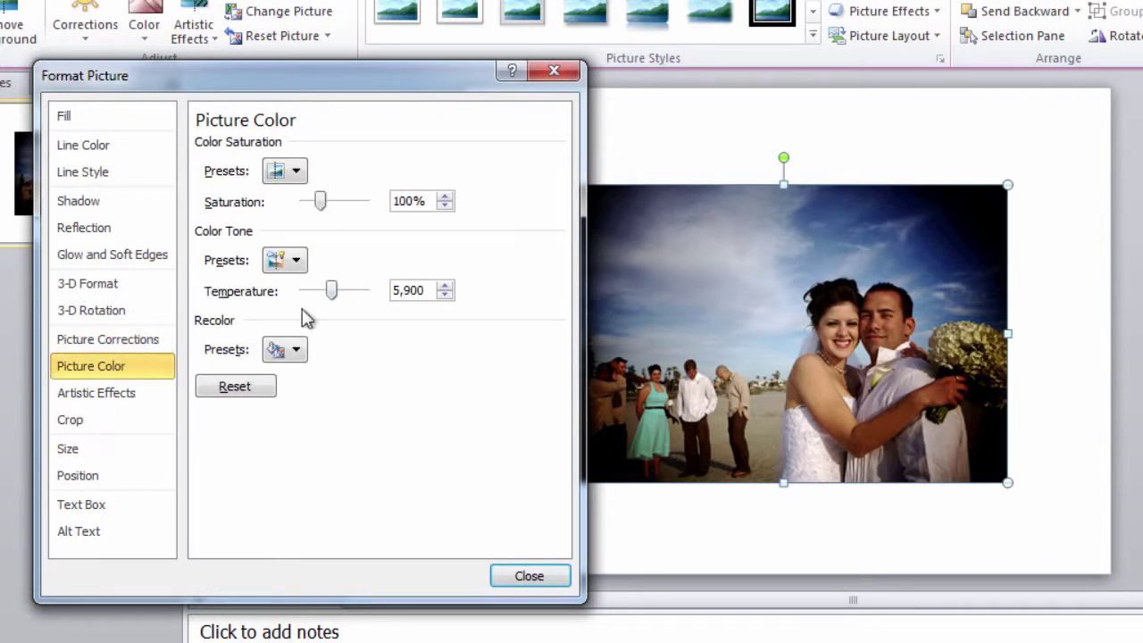
left_click_drag(332, 295, 331, 298)
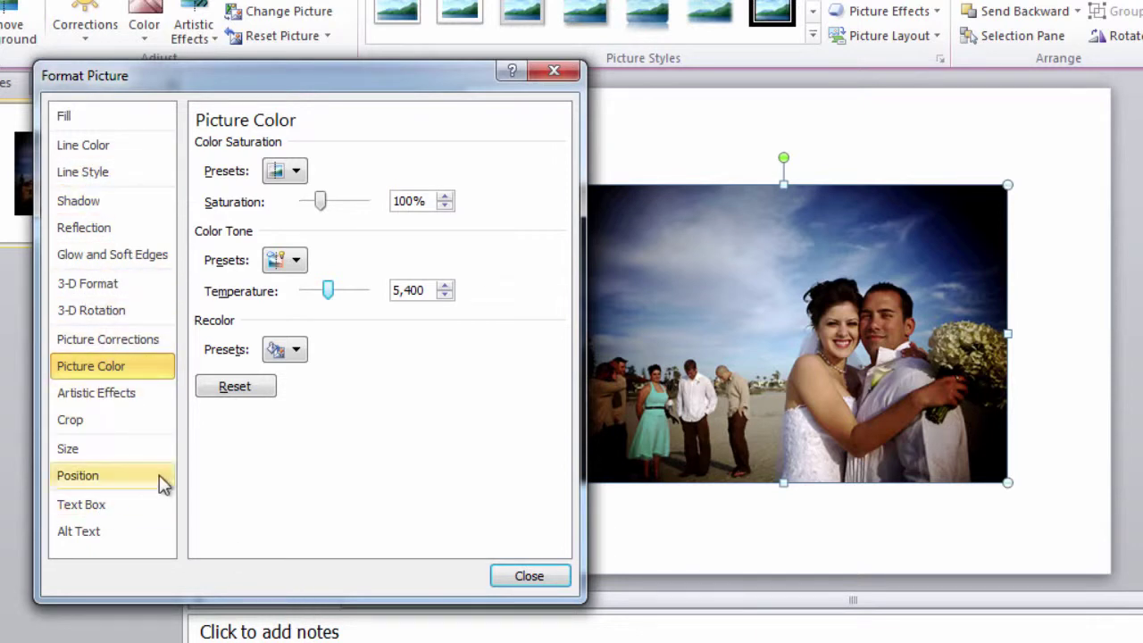
Crop off the top sky strip and the guests on the left, then move the photo up.
left_click(535, 575)
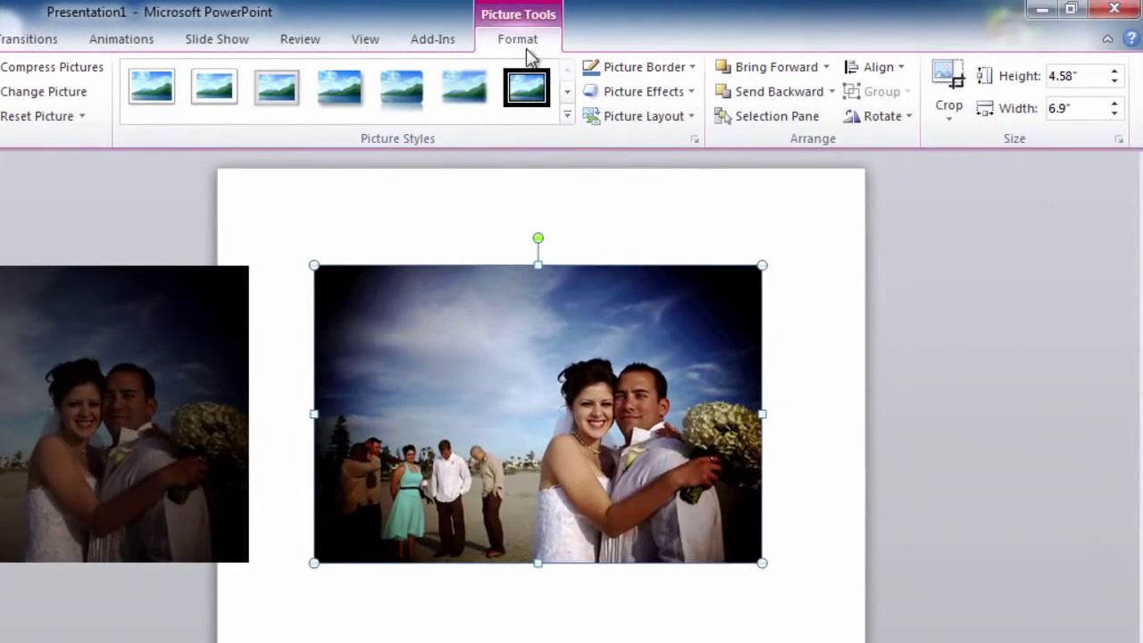
left_click(957, 85)
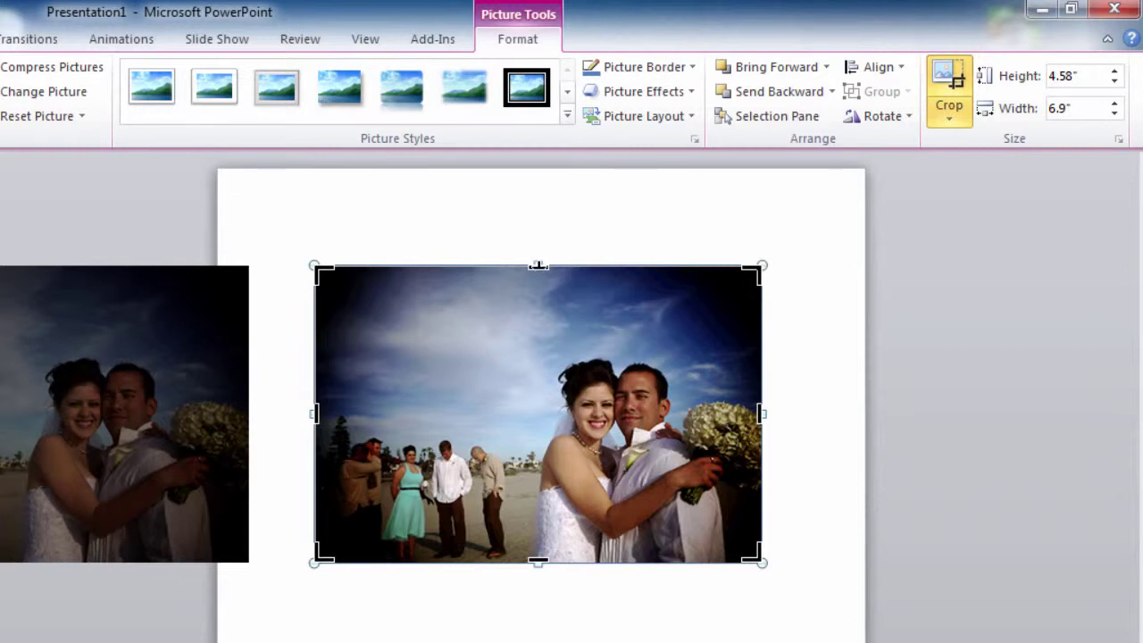
left_click_drag(538, 266, 531, 348)
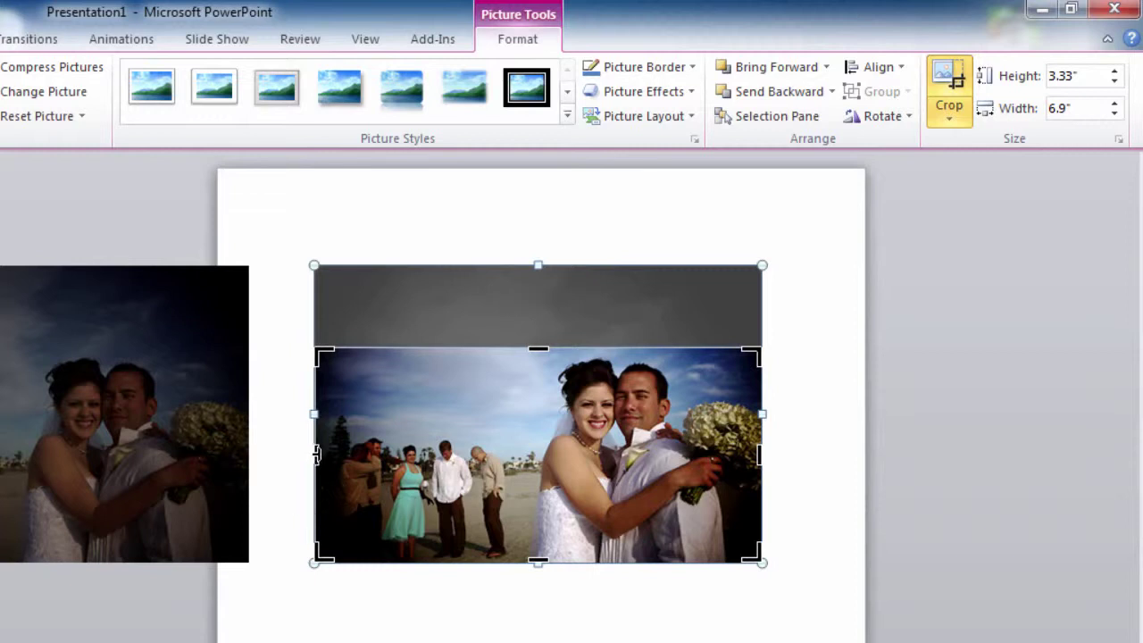
left_click_drag(318, 455, 515, 455)
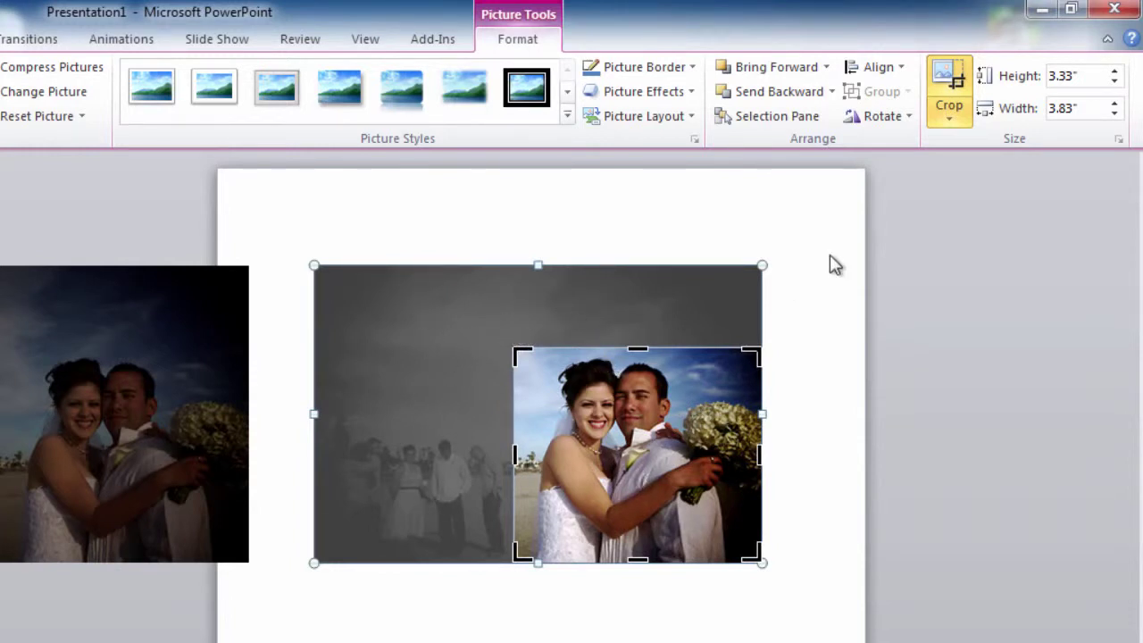
left_click(948, 83)
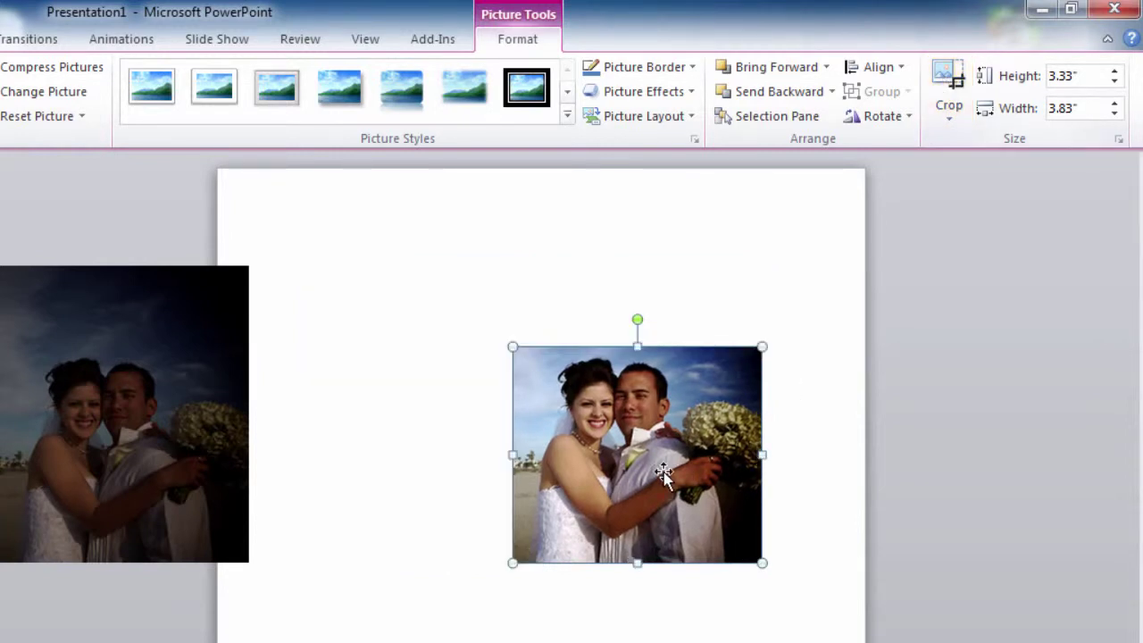
left_click_drag(669, 468, 671, 438)
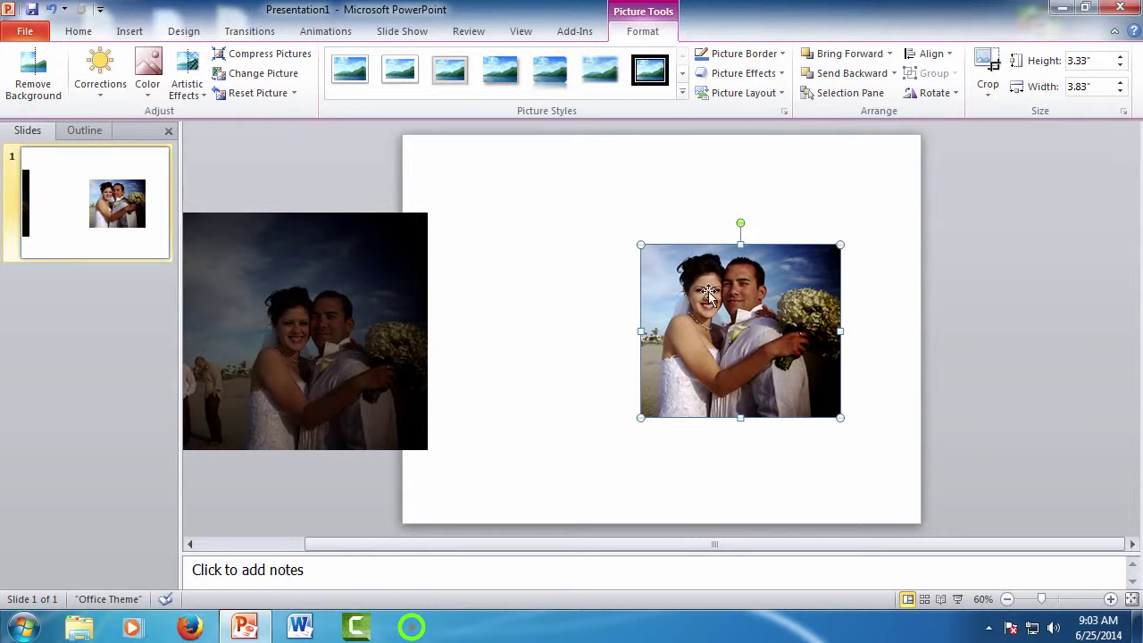
Nudge the left crop edge slightly and shift the cropped couple photo a little left.
left_click(986, 66)
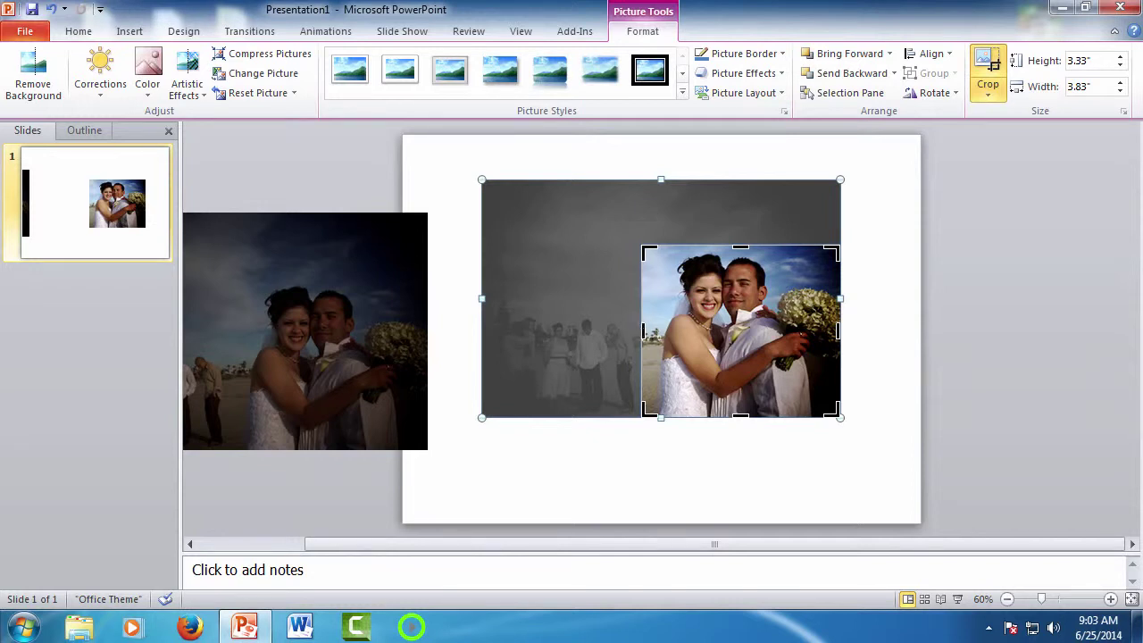
mouse_move(641, 331)
left_mouse_down()
mouse_move(651, 332)
mouse_move(641, 331)
left_mouse_up()
left_click(989, 64)
left_click_drag(764, 343, 702, 341)
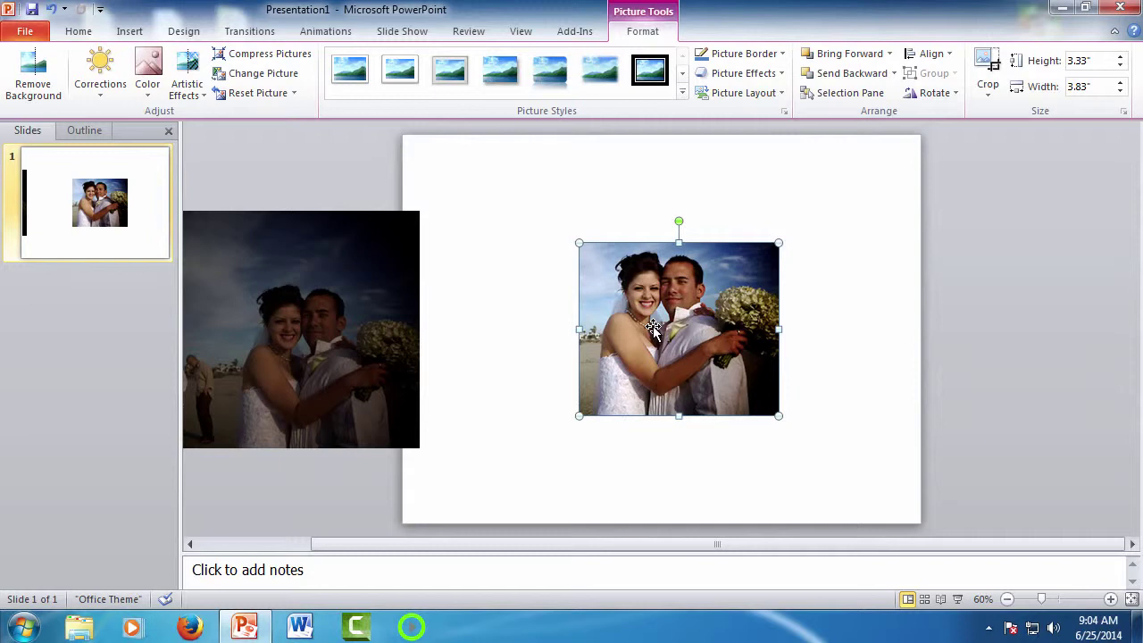
Apply the Rotated, White picture style to the cropped couple photo.
left_click(813, 335)
left_click(707, 329)
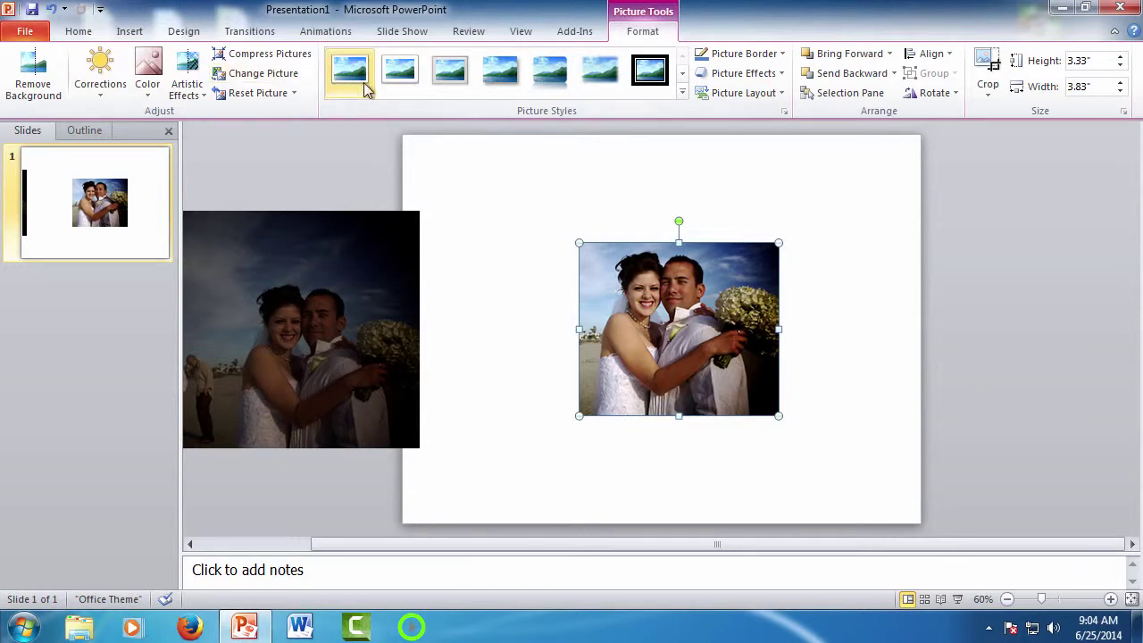
left_click(684, 92)
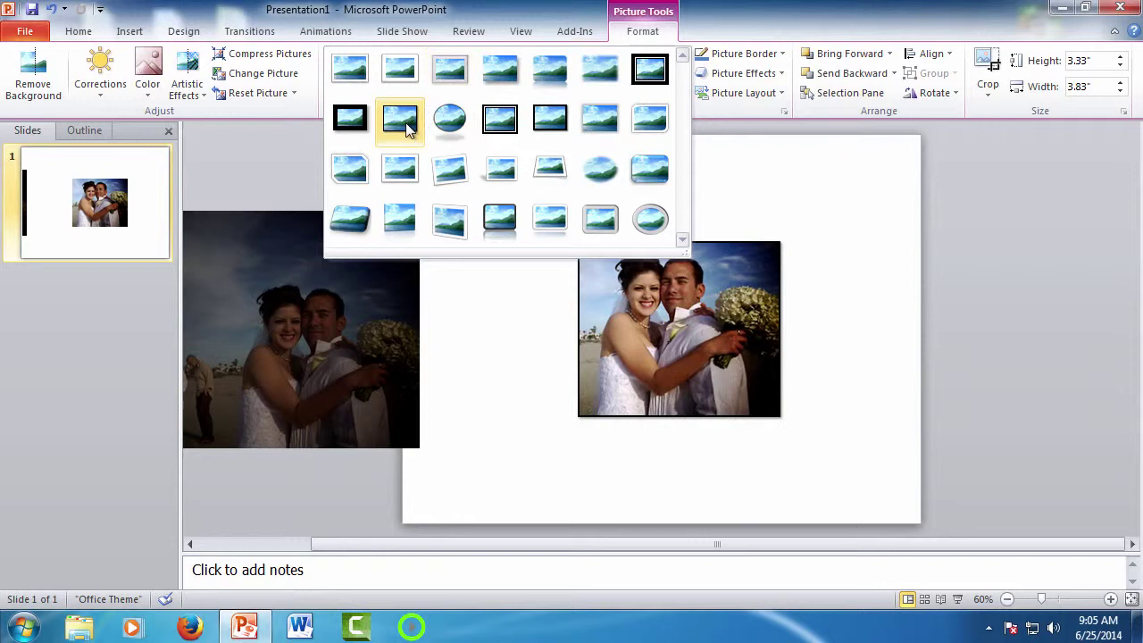
left_click(452, 168)
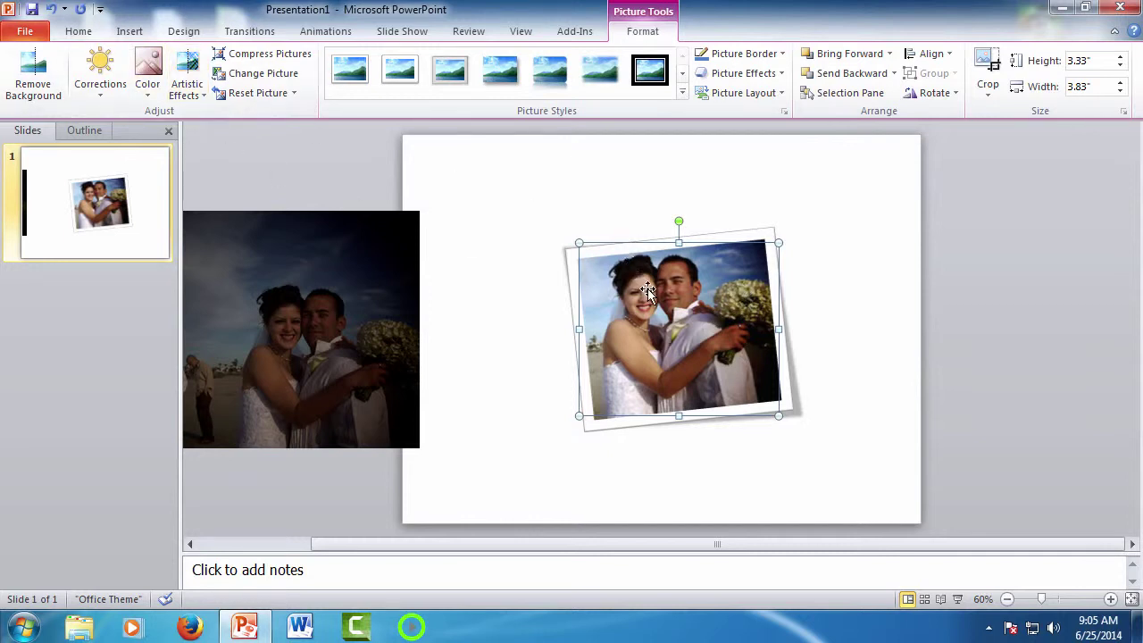
left_click(781, 54)
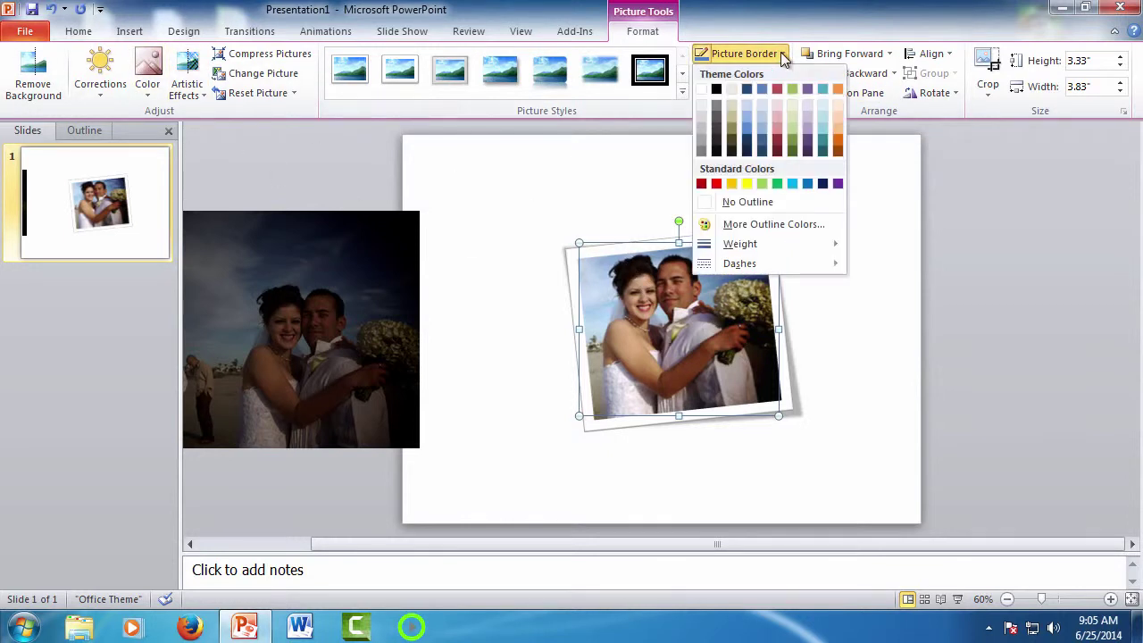
left_click(781, 53)
left_click(781, 73)
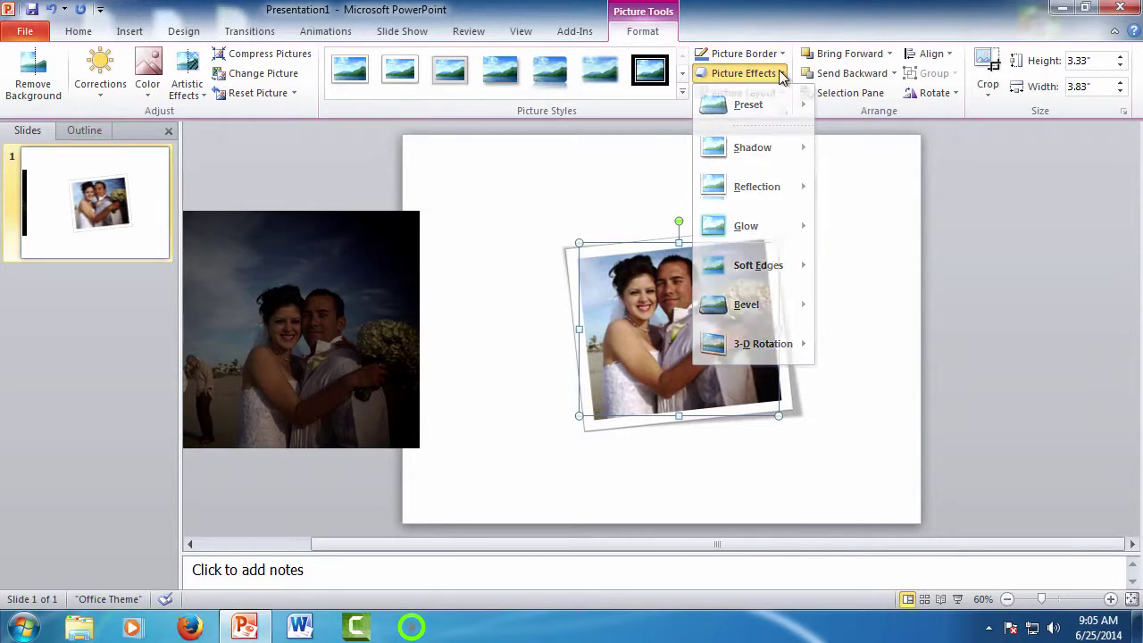
left_click(780, 73)
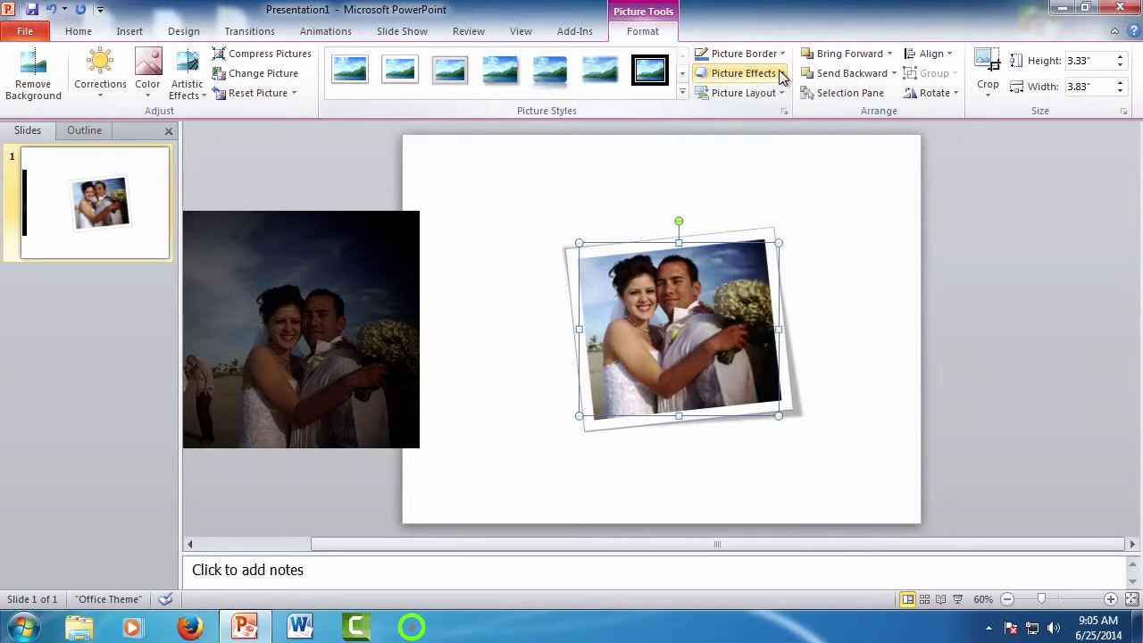
left_click(204, 98)
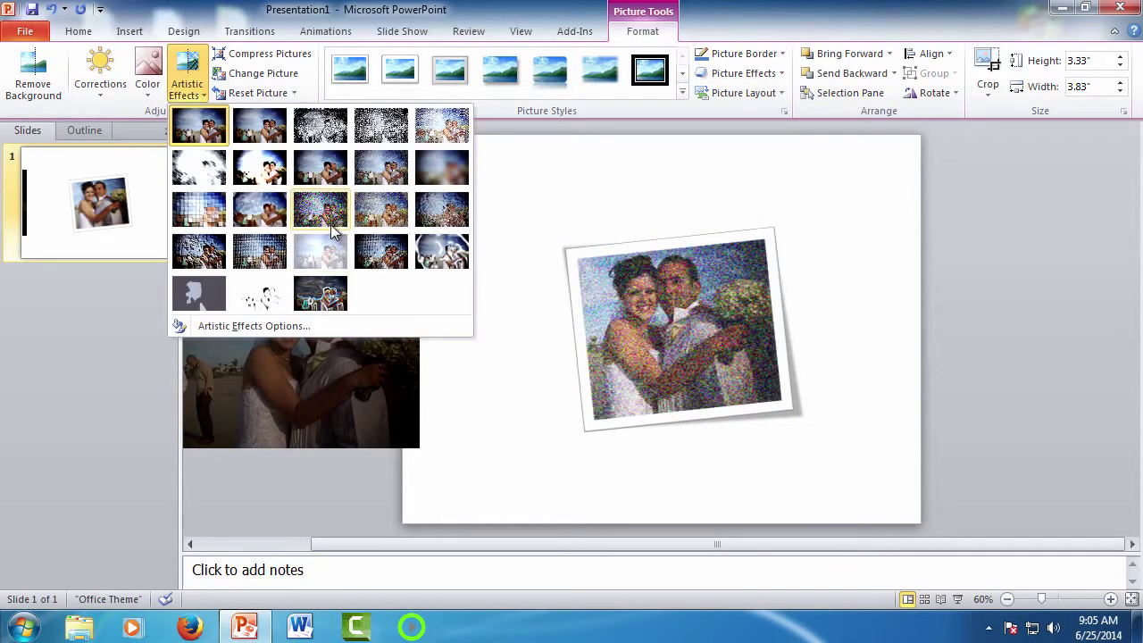
left_click(257, 326)
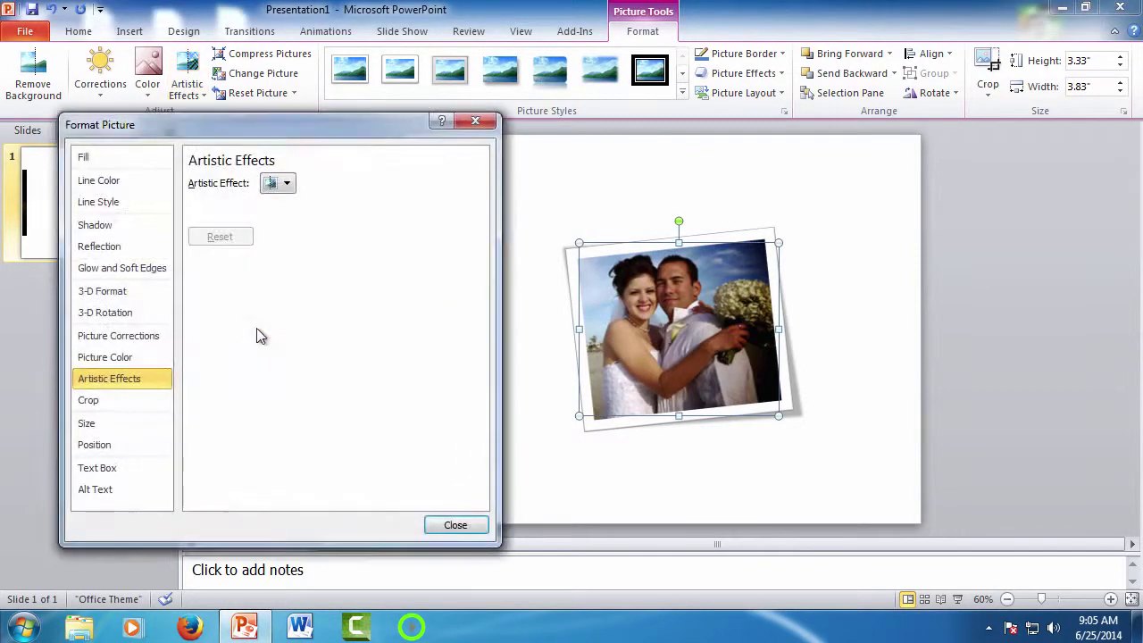
left_click(287, 184)
left_click(401, 503)
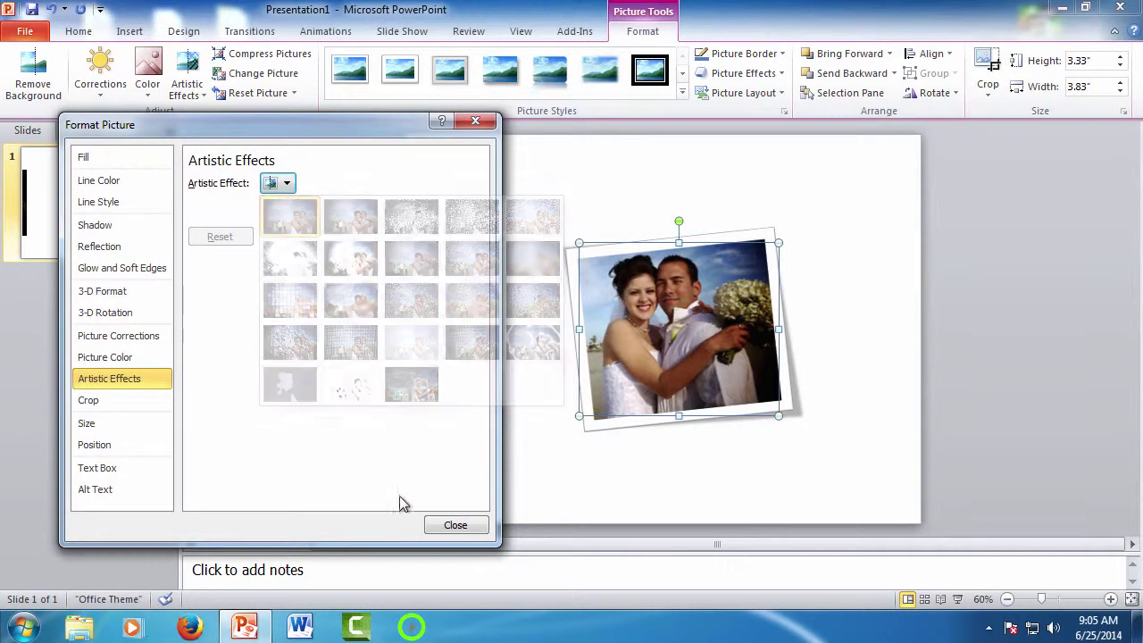
left_click(452, 524)
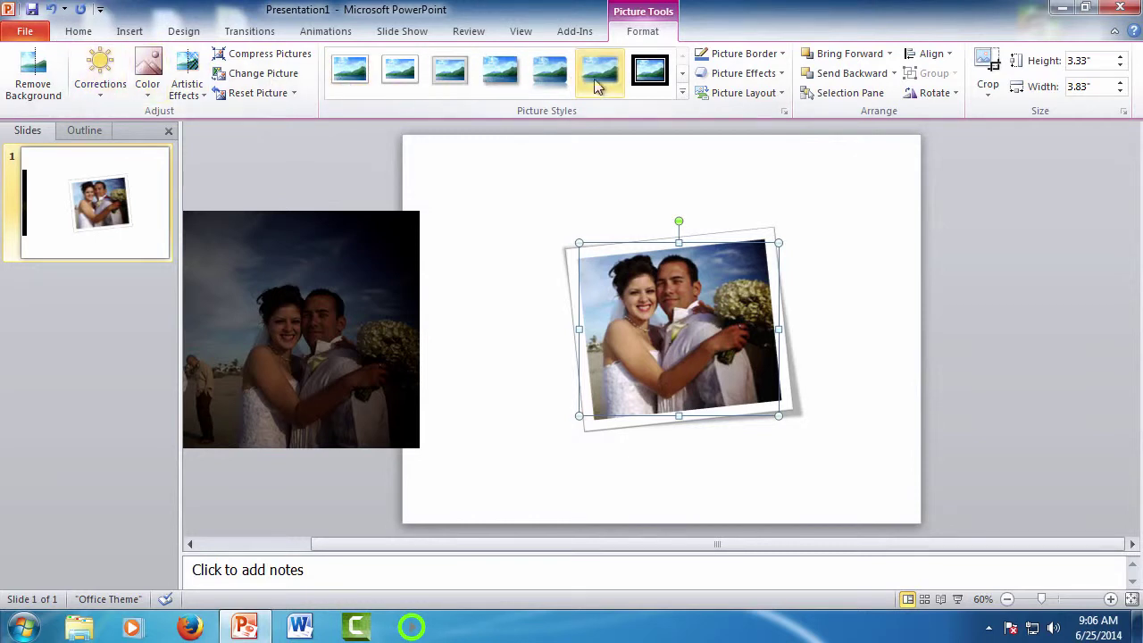
left_click(522, 314)
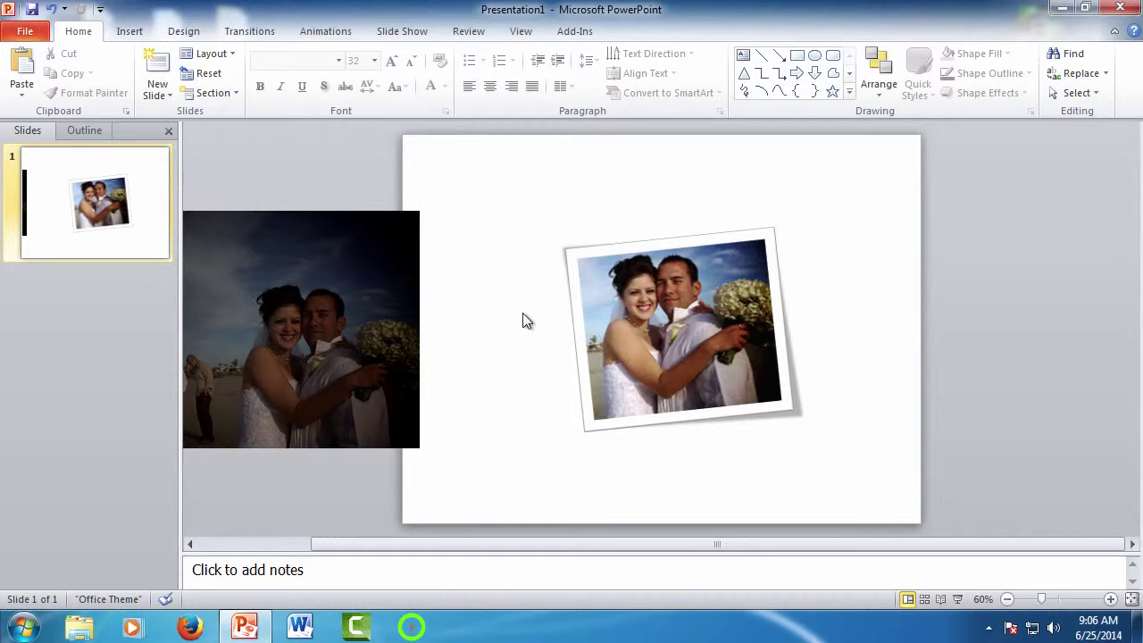
Save the framed photo as a PNG named 'Wedding Picture Cropped' on the Desktop.
right_click(668, 319)
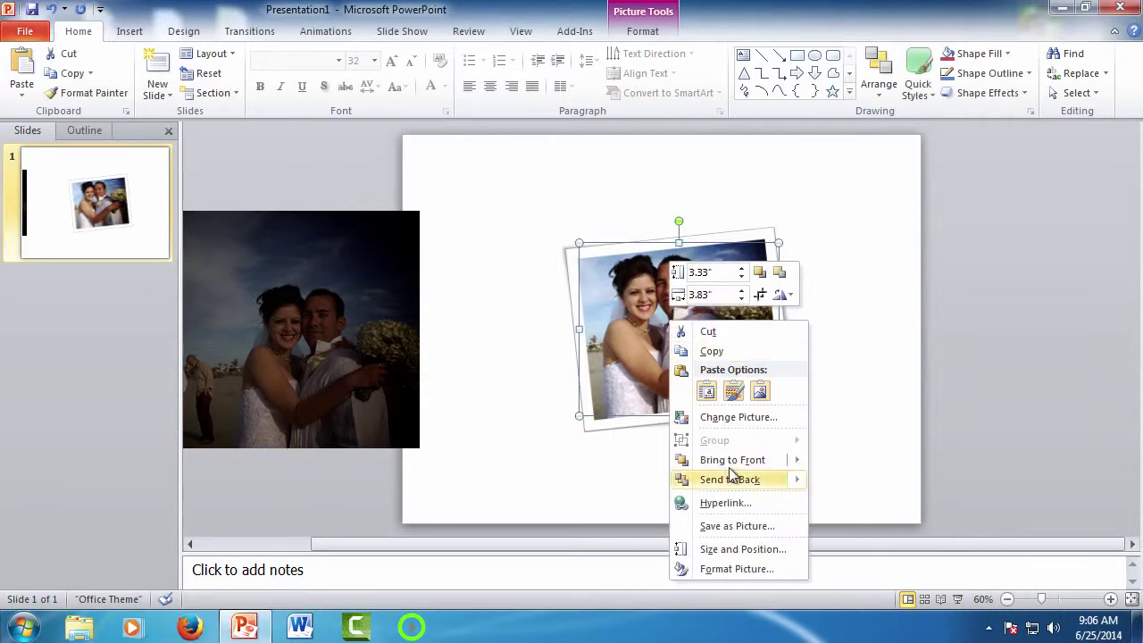
left_click(769, 531)
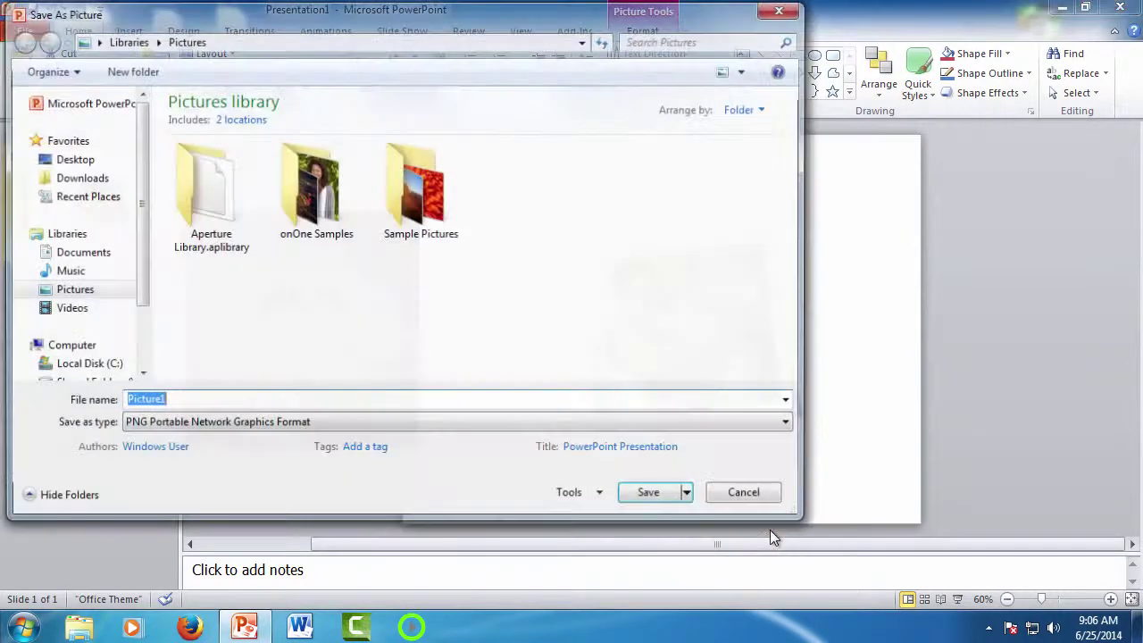
left_click(89, 183)
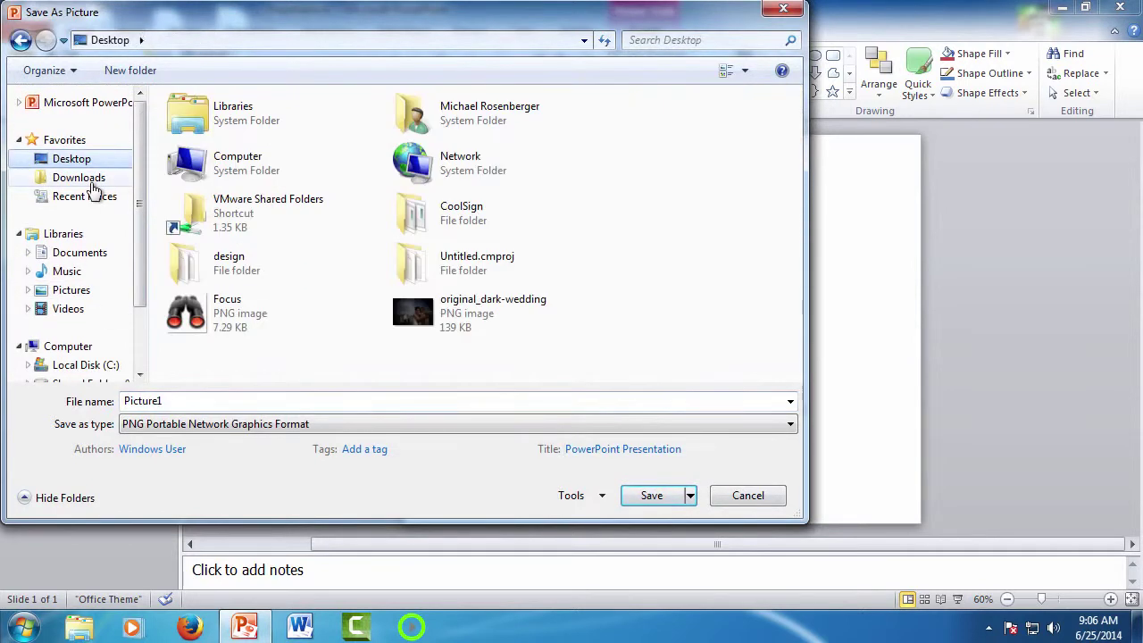
type("Wedding")
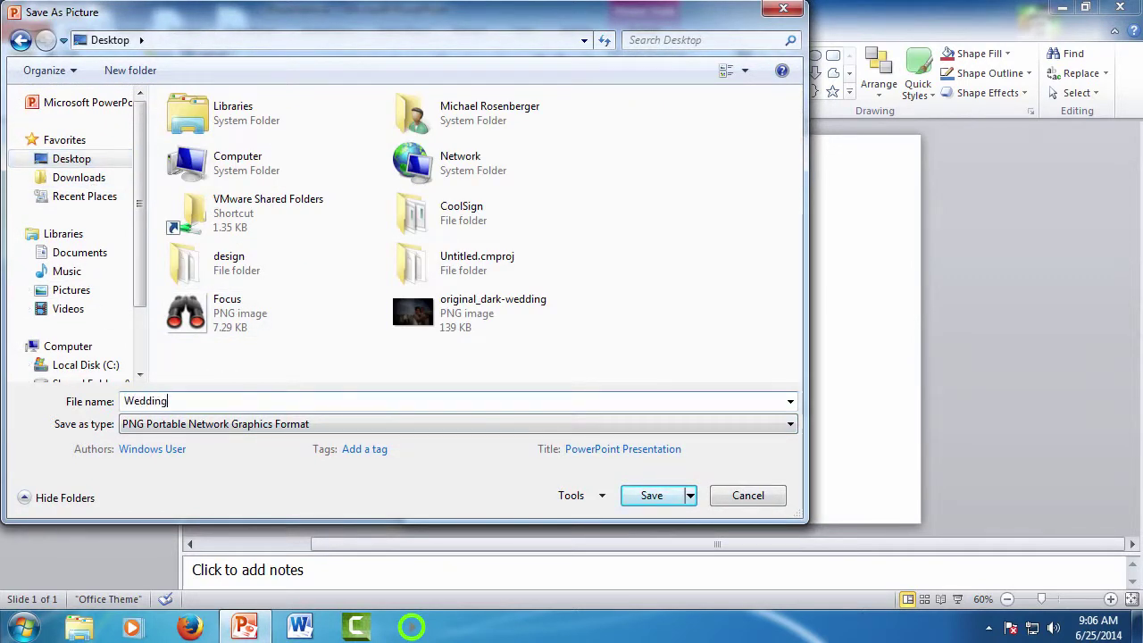
type(" Picture Cropped")
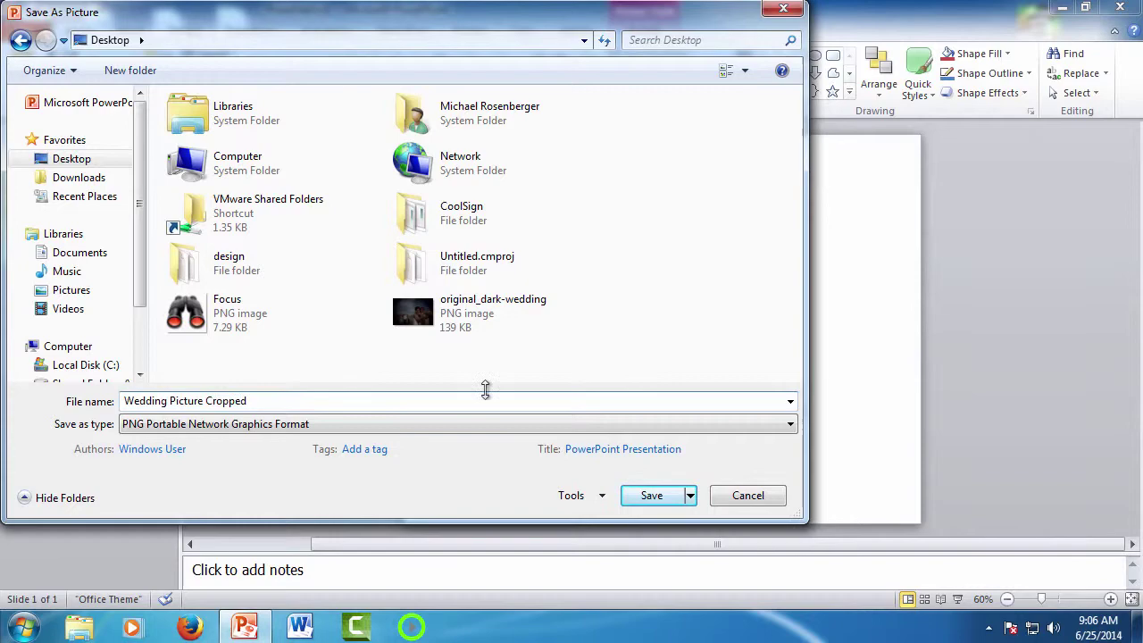
left_click(660, 489)
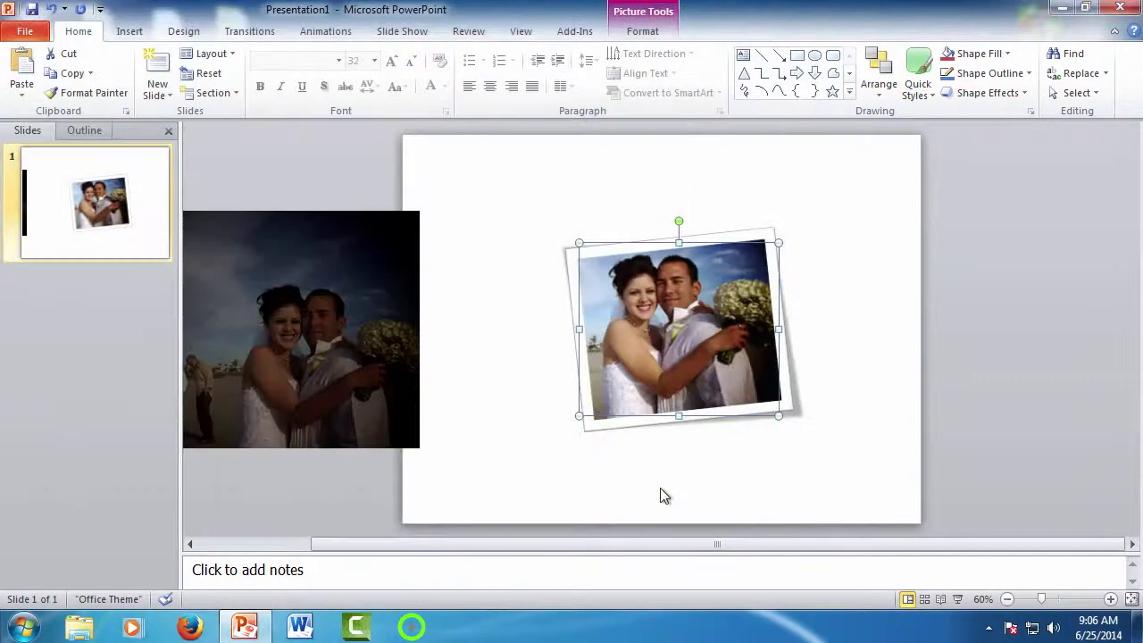